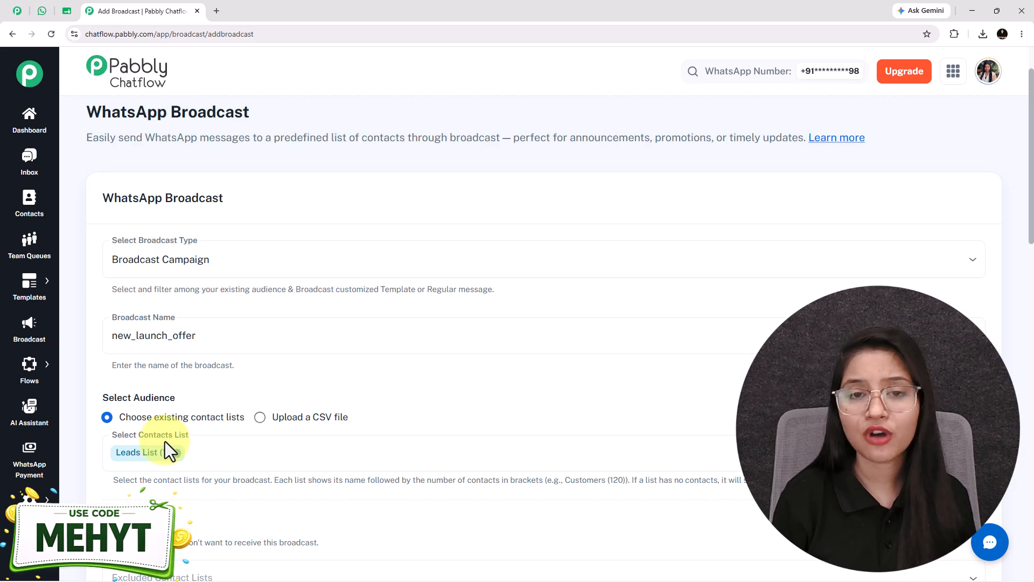
# Review the prepared broadcast's message template, and examine the delivered property offer message and its image in WhatsApp.
pyautogui.scroll(-1, 165, 441)
pyautogui.scroll(-15, 164, 441)
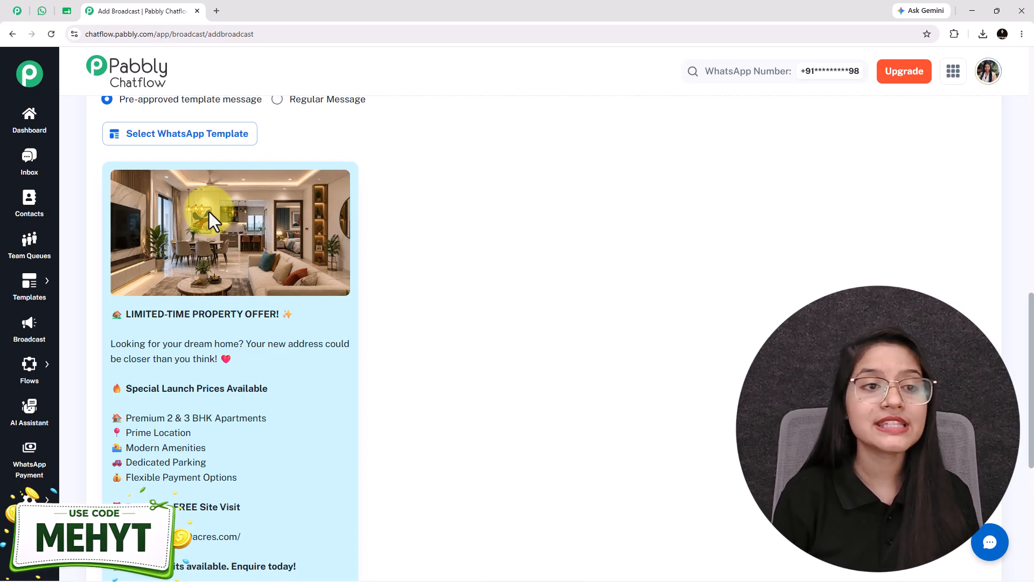
pyautogui.click(41, 13)
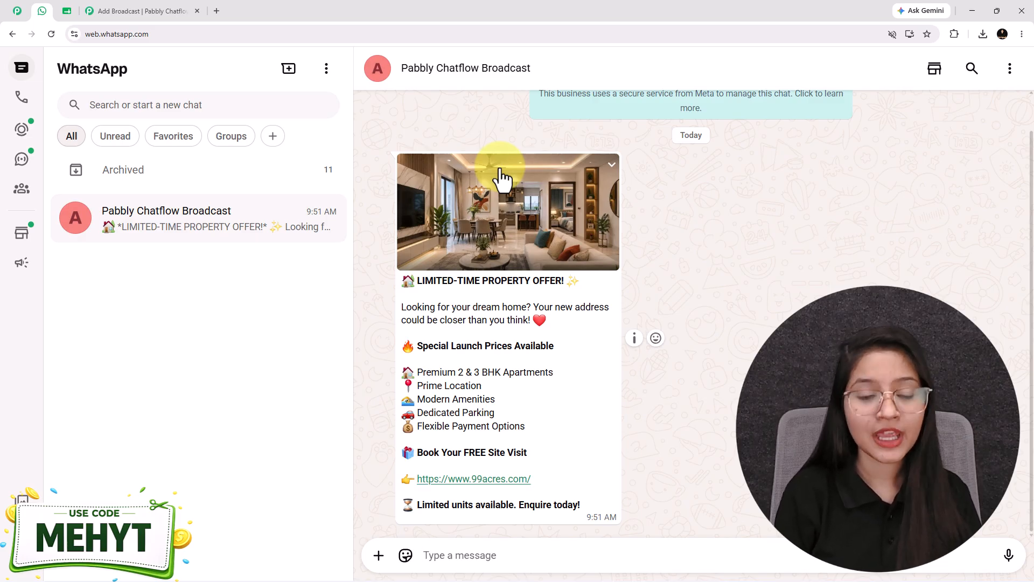
pyautogui.click(477, 246)
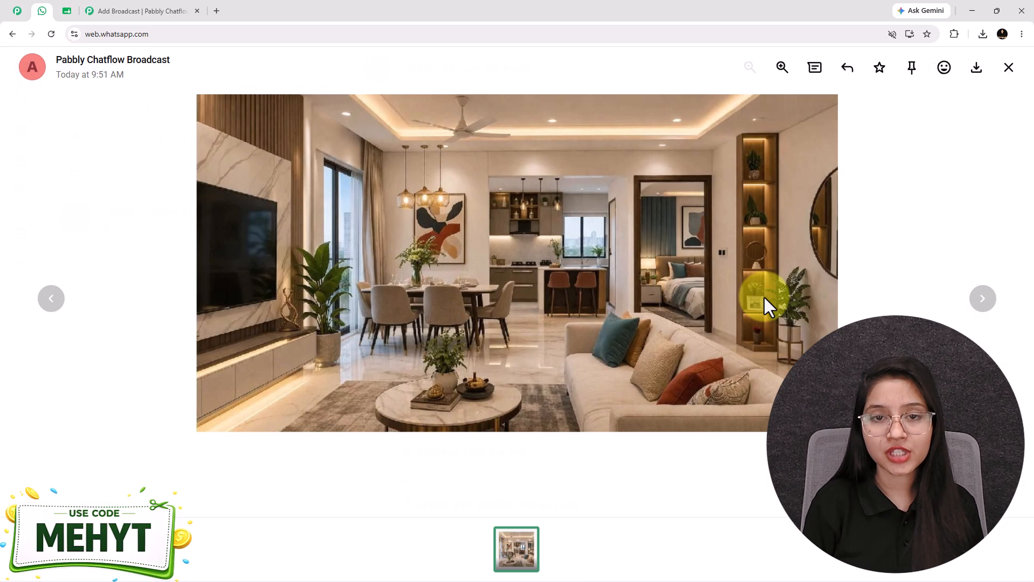
pyautogui.click(840, 426)
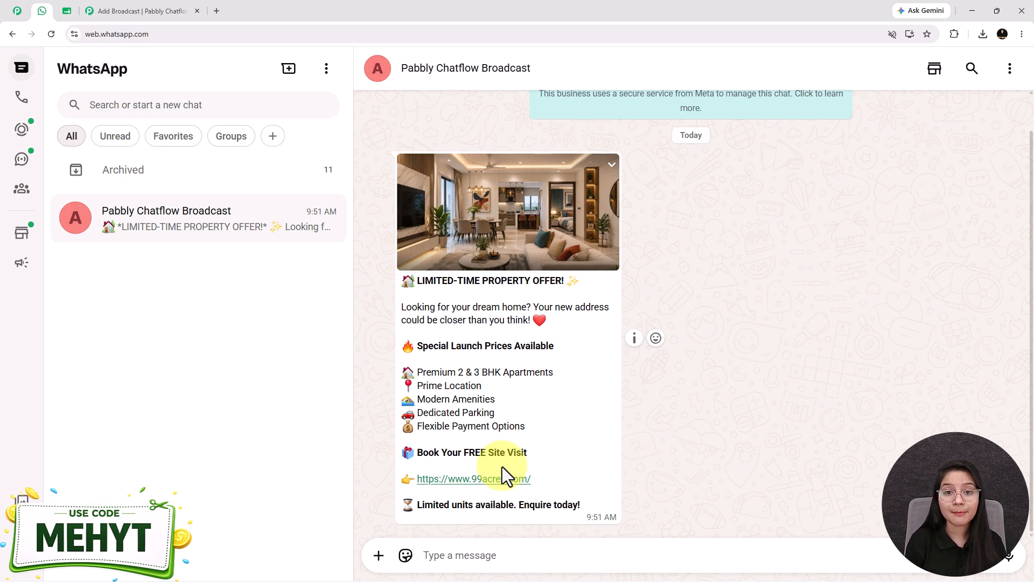
# Look over the My Contacts spreadsheet in Google Sheets and review the property offer template on the Add Broadcast form.
pyautogui.click(64, 11)
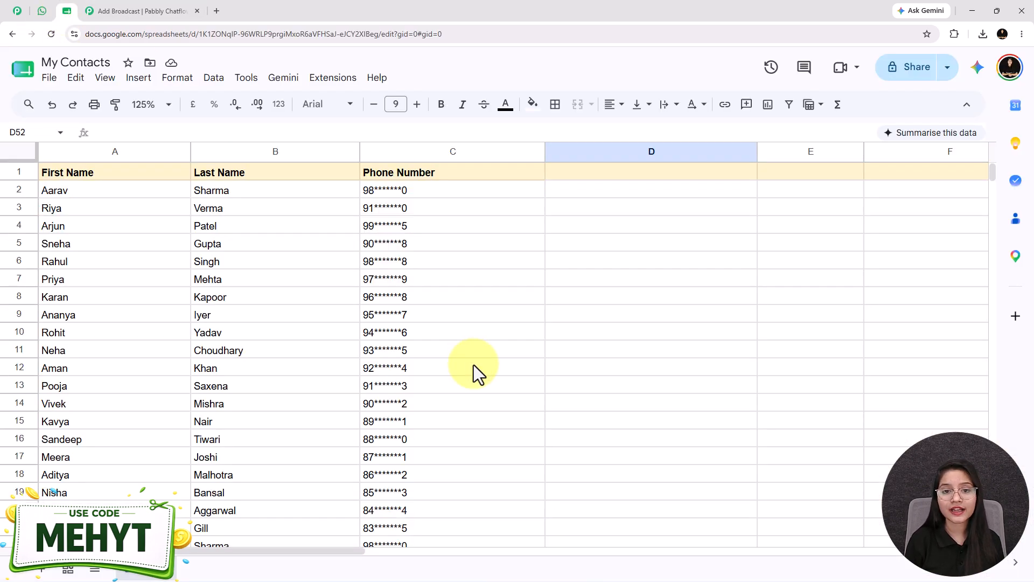
pyautogui.click(132, 12)
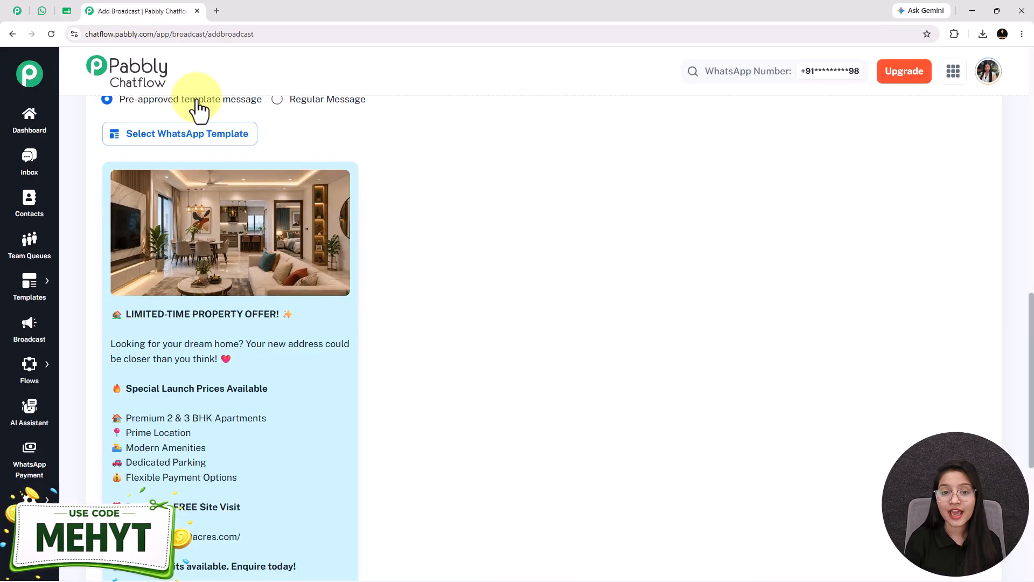
pyautogui.scroll(-1, 374, 348)
pyautogui.scroll(2, 374, 348)
pyautogui.scroll(-2, 374, 348)
pyautogui.scroll(2, 374, 348)
pyautogui.scroll(-2, 231, 430)
pyautogui.scroll(5, 289, 415)
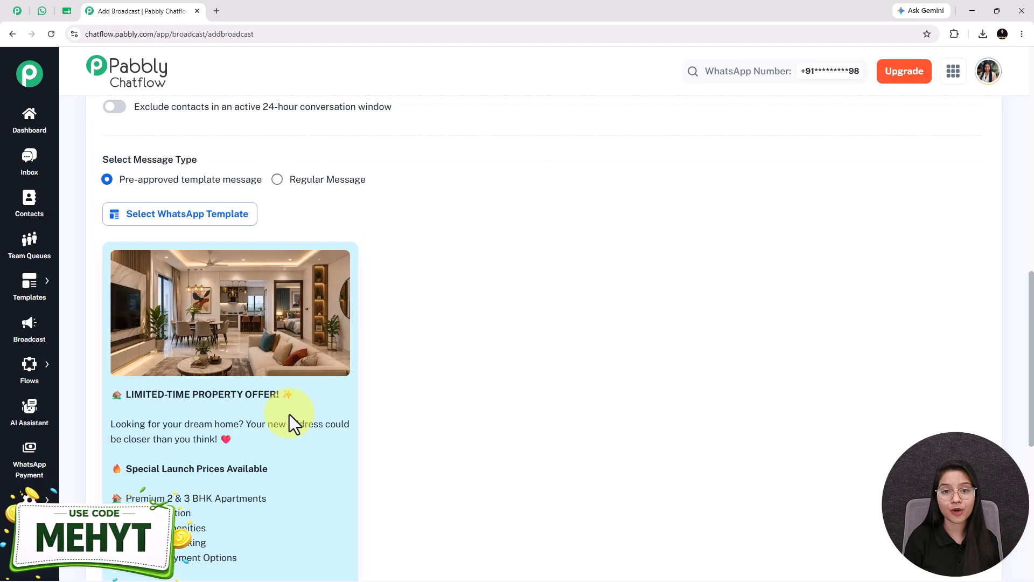
# Compare the property offer message received in WhatsApp with the template on the Add Broadcast form.
pyautogui.click(41, 14)
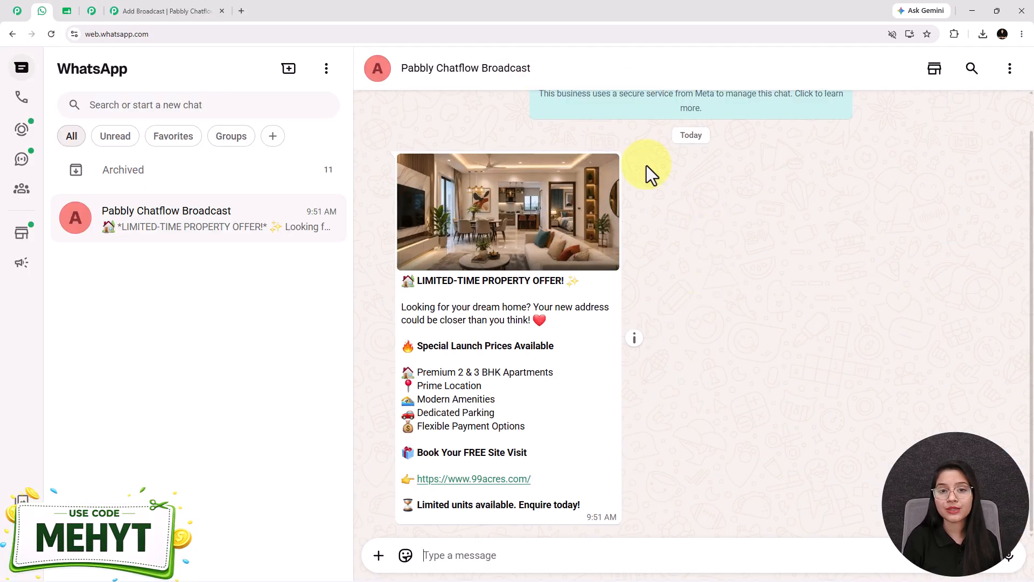
pyautogui.click(180, 11)
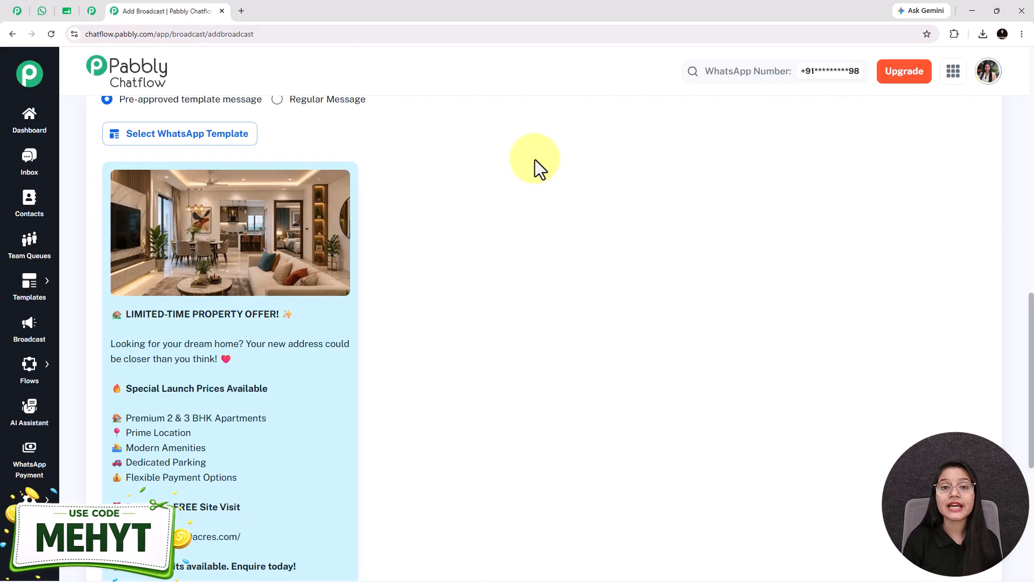
pyautogui.scroll(-2, 535, 159)
pyautogui.scroll(2, 534, 160)
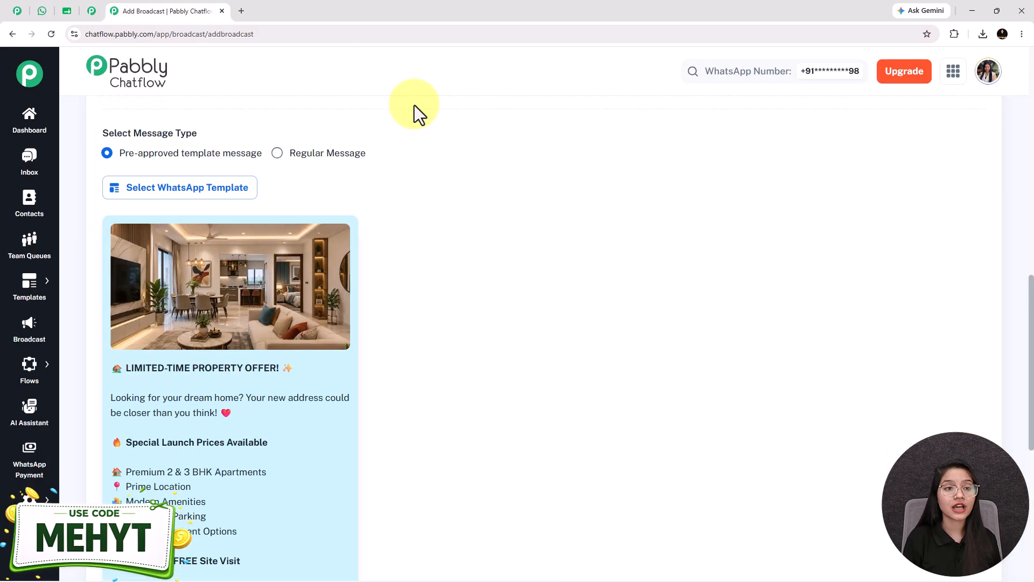
# Examine the broadcast campaigns overview, the prepared form's audience, message and scheduling settings, and the Pabbly Chatflow website.
pyautogui.click(87, 12)
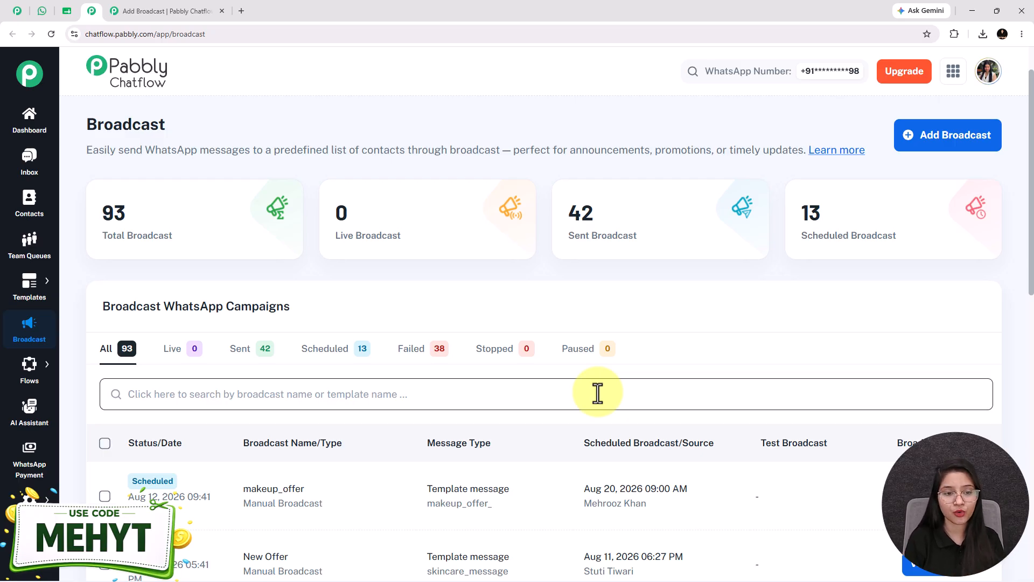
pyautogui.click(135, 9)
pyautogui.scroll(-4, 370, 233)
pyautogui.scroll(12, 403, 376)
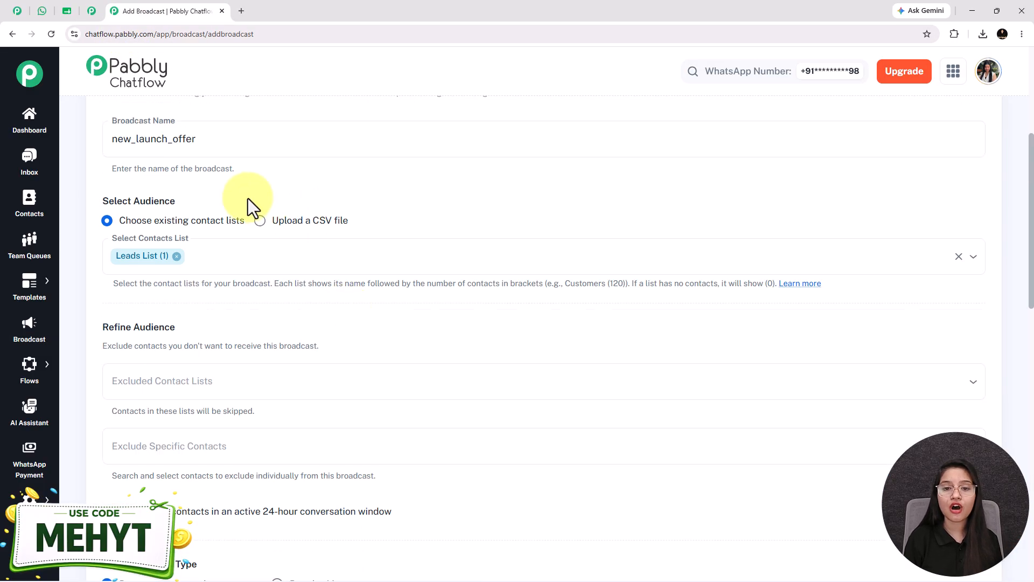
pyautogui.scroll(-15, 237, 178)
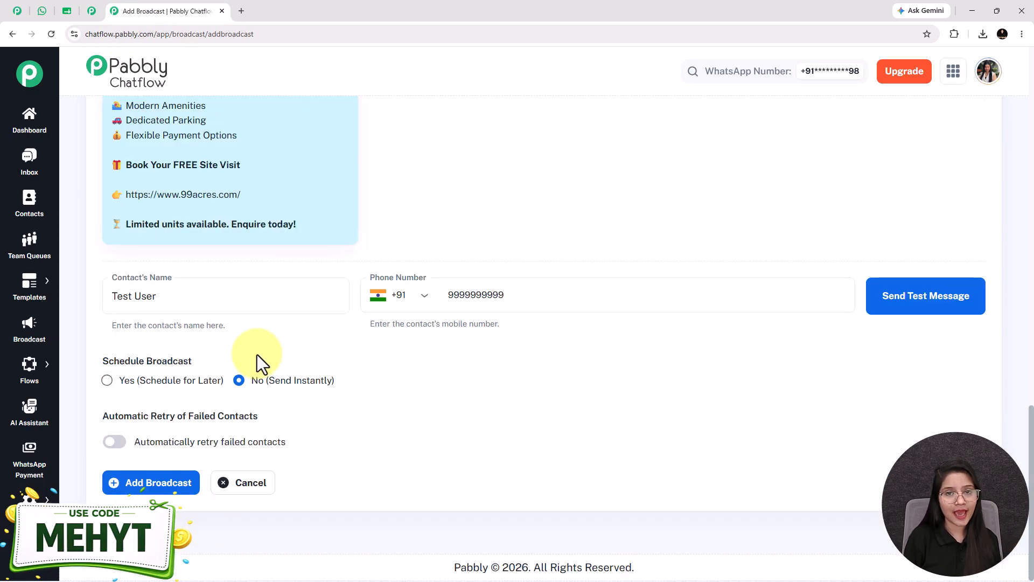
pyautogui.scroll(9, 257, 355)
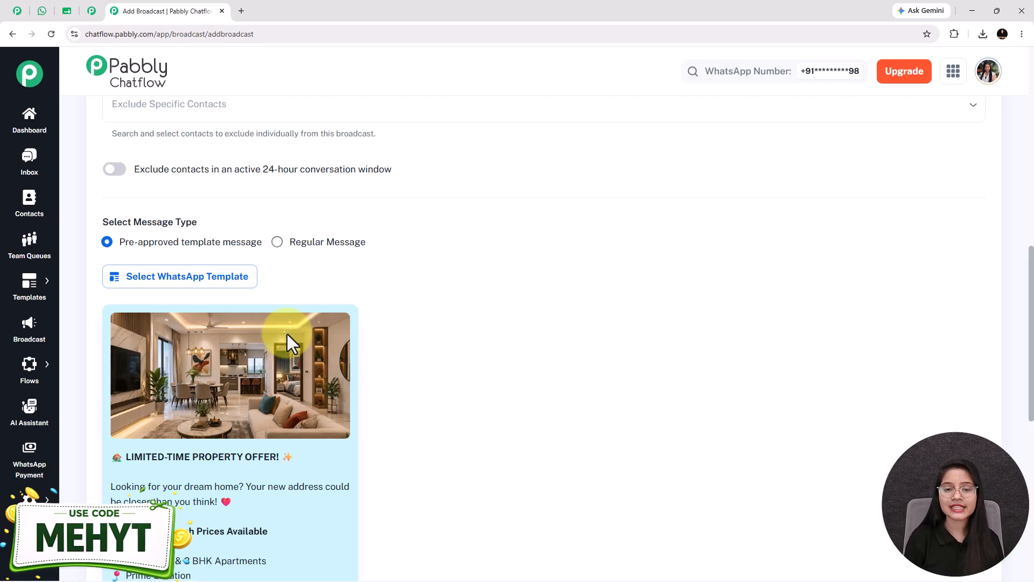
pyautogui.scroll(4, 257, 355)
pyautogui.click(18, 12)
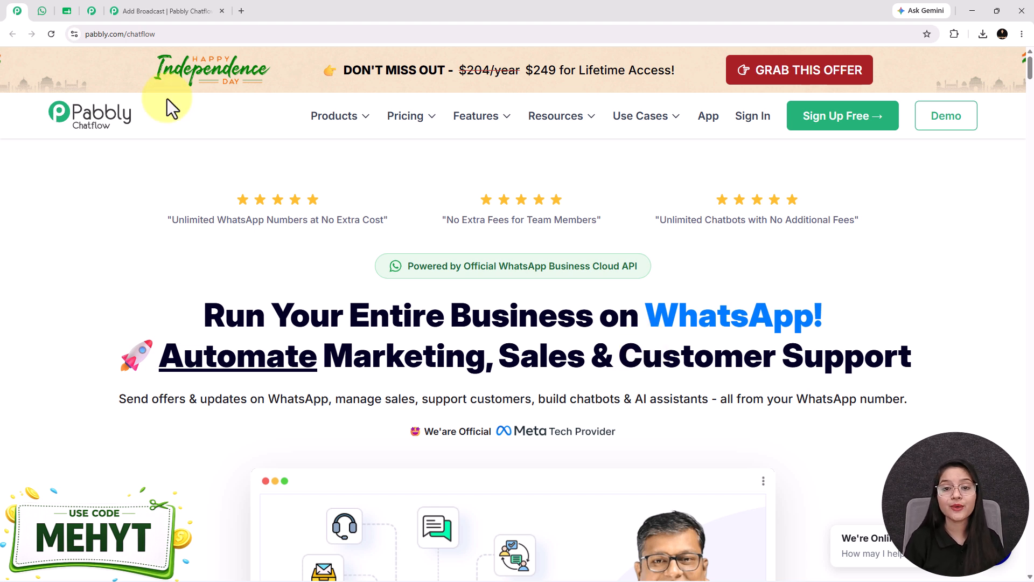
pyautogui.click(89, 10)
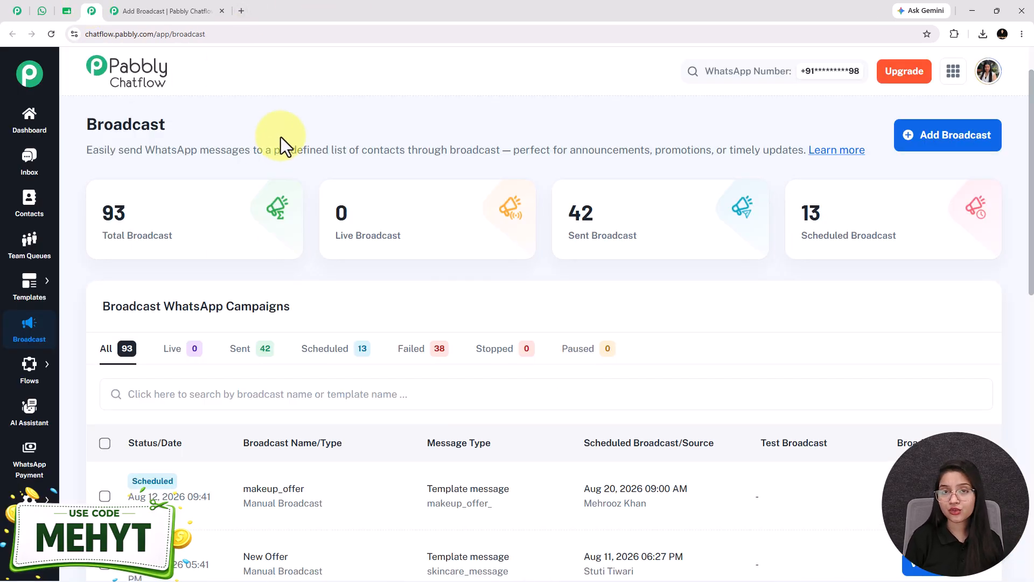
# Open pabbly.com/chatflow in a new browser tab.
pyautogui.click(241, 10)
pyautogui.write('pabb')
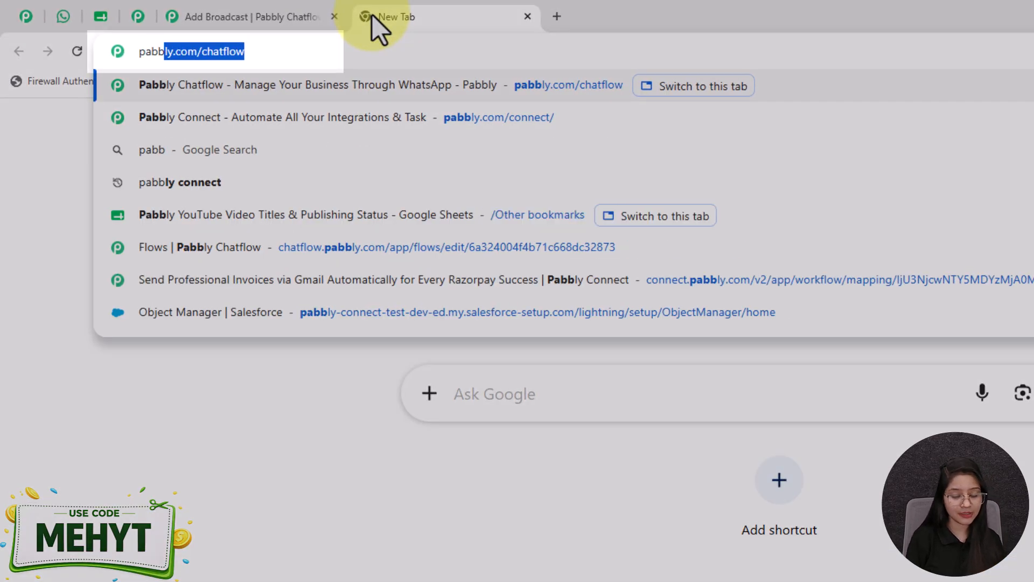
pyautogui.press('Right')
pyautogui.press('Return')
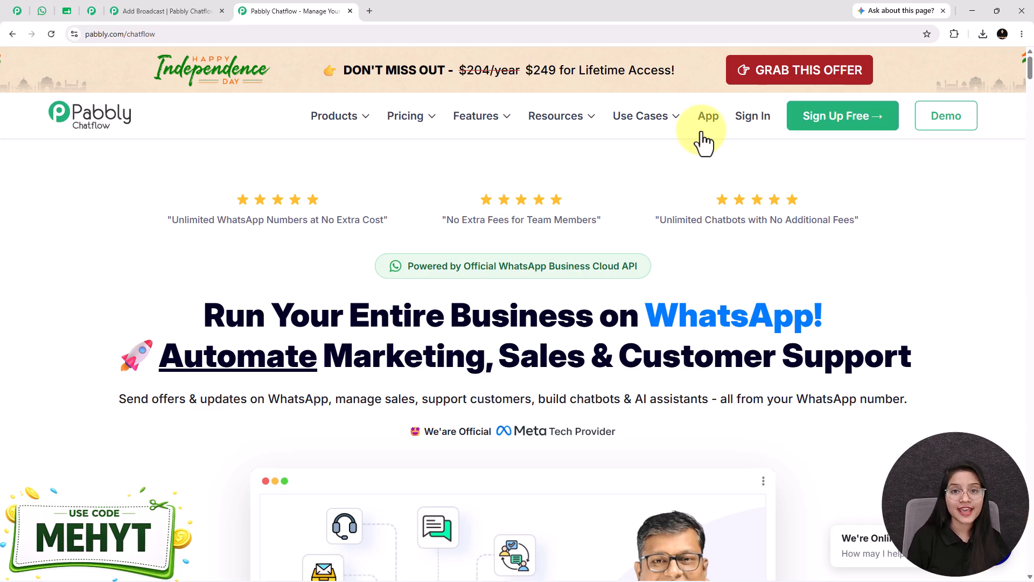
# Review the message type and template on the prepared broadcast form, and return to the Pabbly Chatflow website.
pyautogui.click(176, 9)
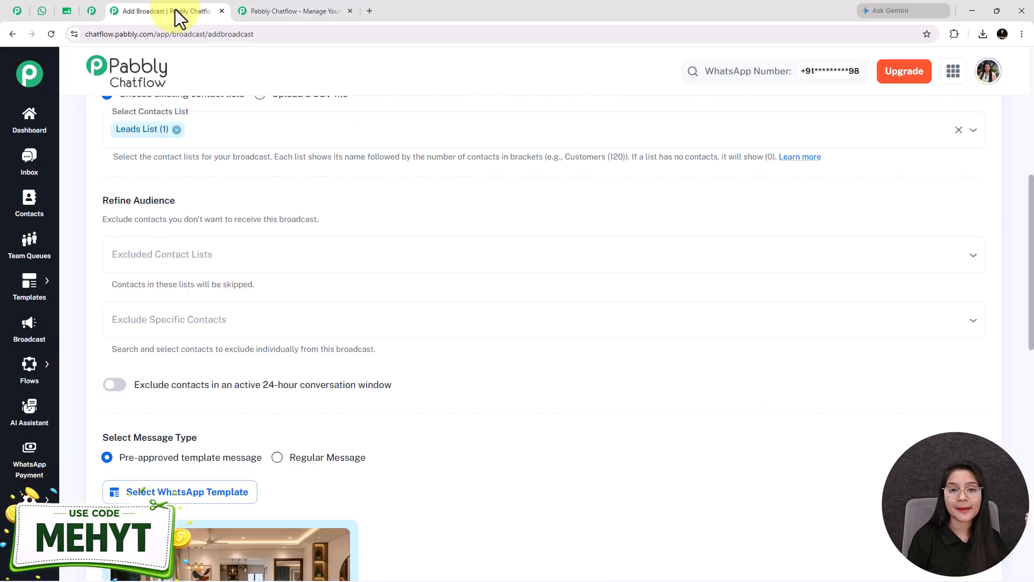
pyautogui.scroll(-5, 179, 341)
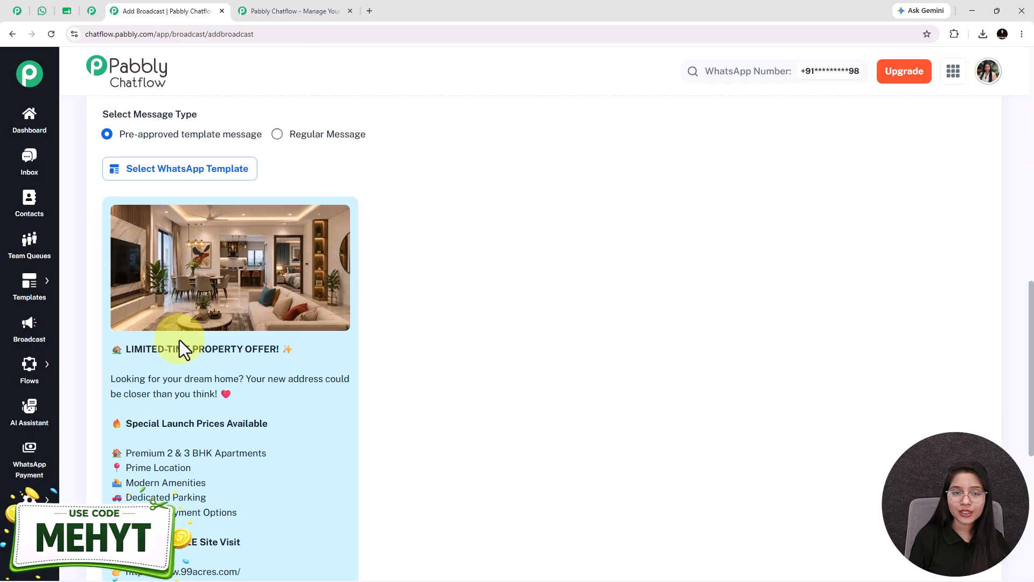
pyautogui.click(285, 10)
pyautogui.moveTo(556, 116)
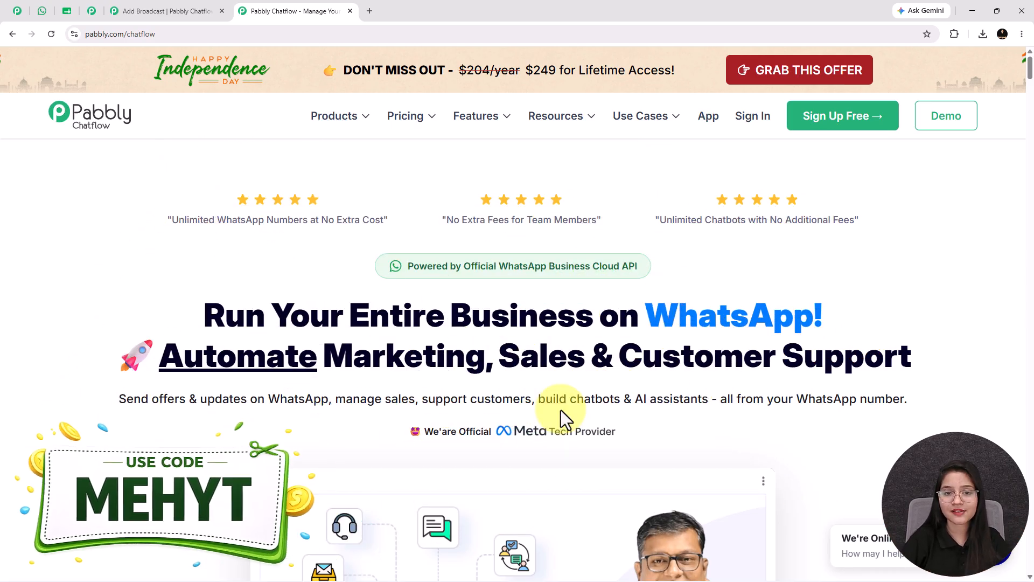
# Add a new broadcast from the broadcast overview with the type Broadcast Campaign and name it new_launch_offer.
pyautogui.click(92, 12)
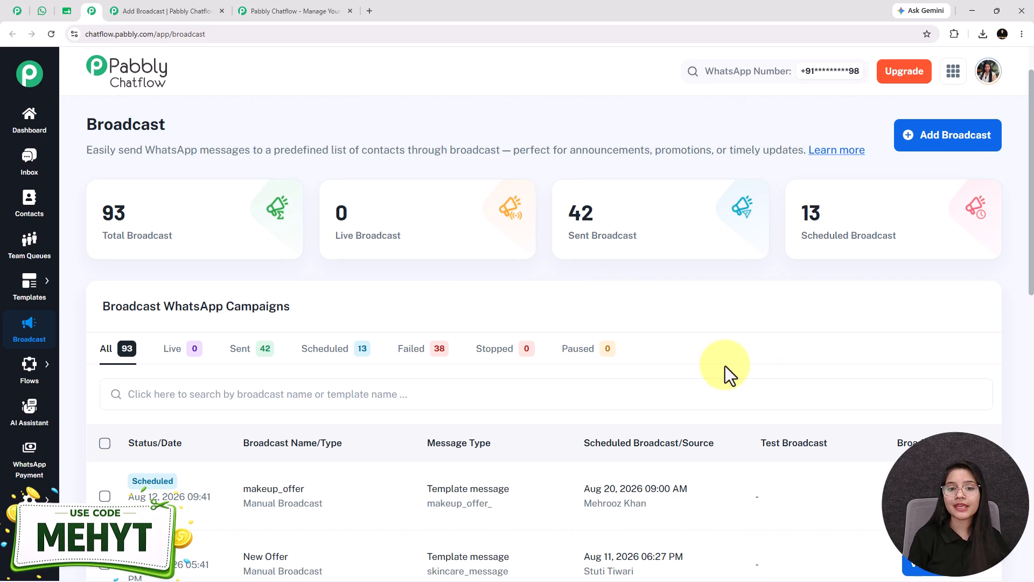
pyautogui.click(921, 148)
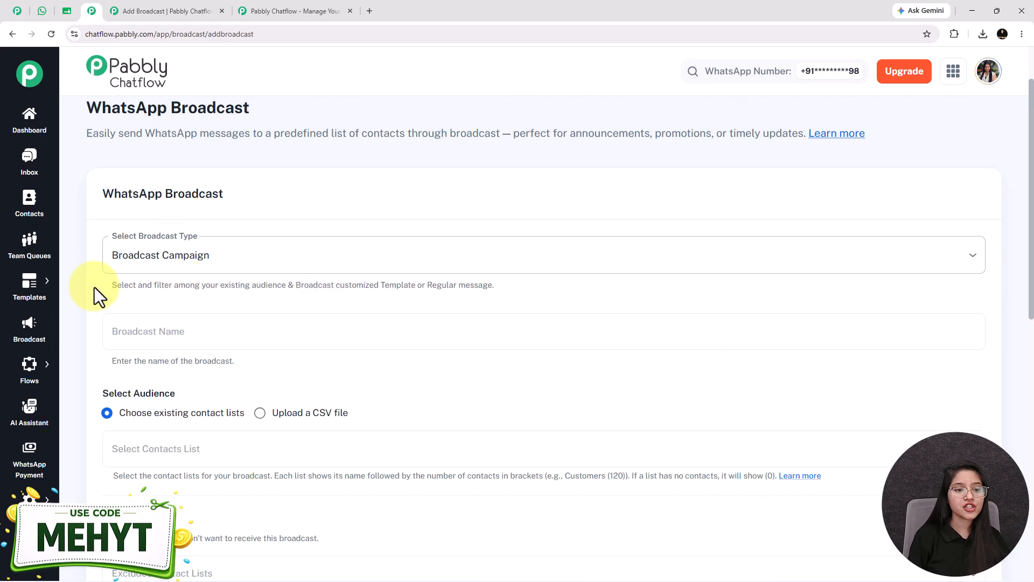
pyautogui.click(143, 263)
pyautogui.click(156, 295)
pyautogui.click(162, 333)
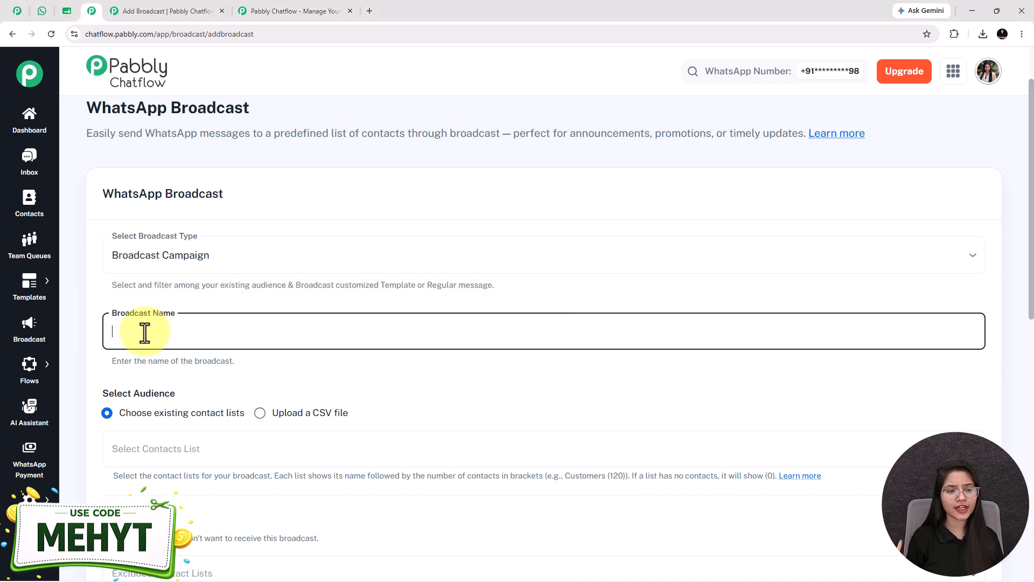
pyautogui.write('new_launch_offer')
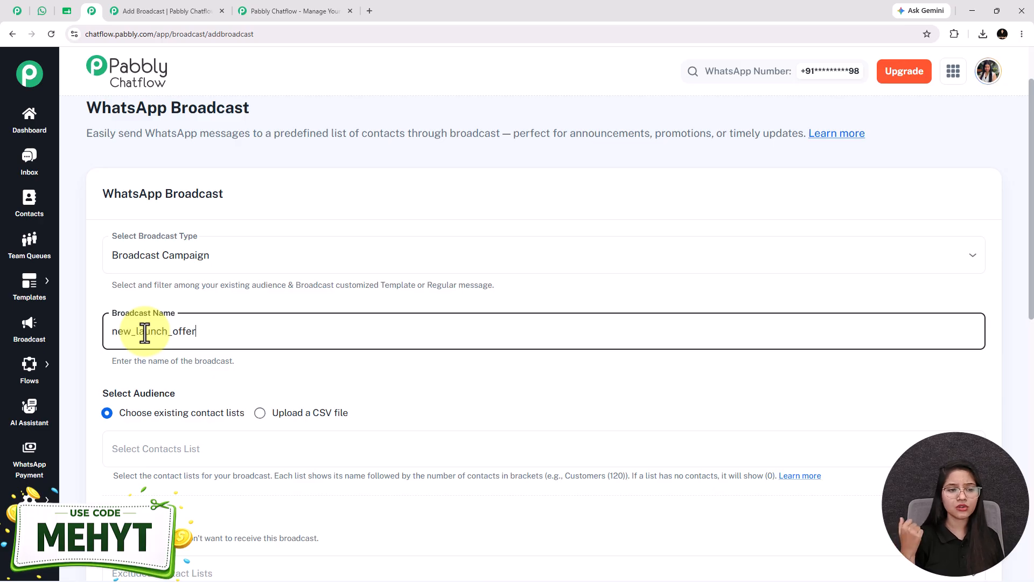
# Set the broadcast's audience source to Upload a CSV file.
pyautogui.scroll(-1, 284, 180)
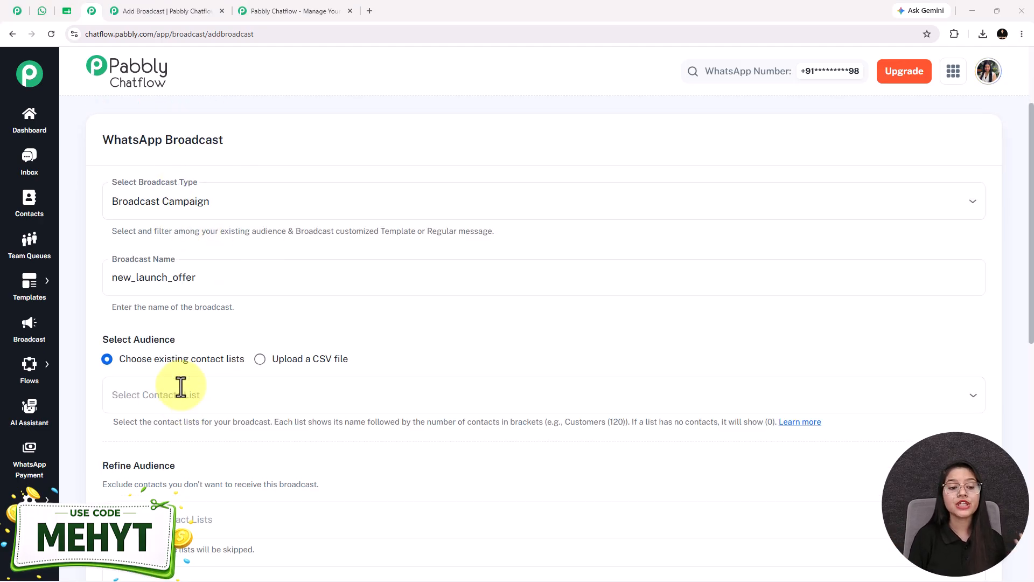
pyautogui.scroll(-2, 181, 334)
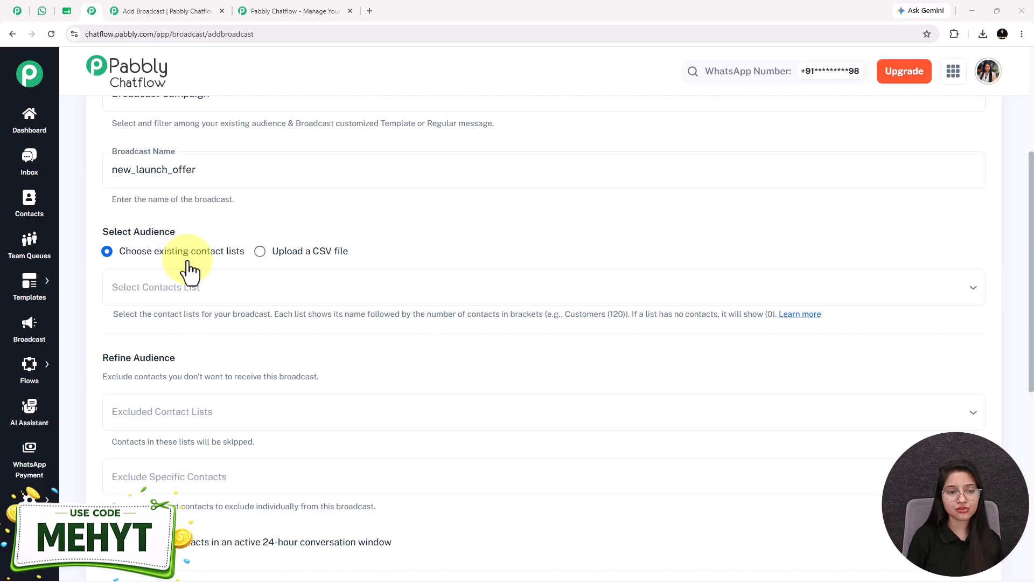
pyautogui.click(260, 255)
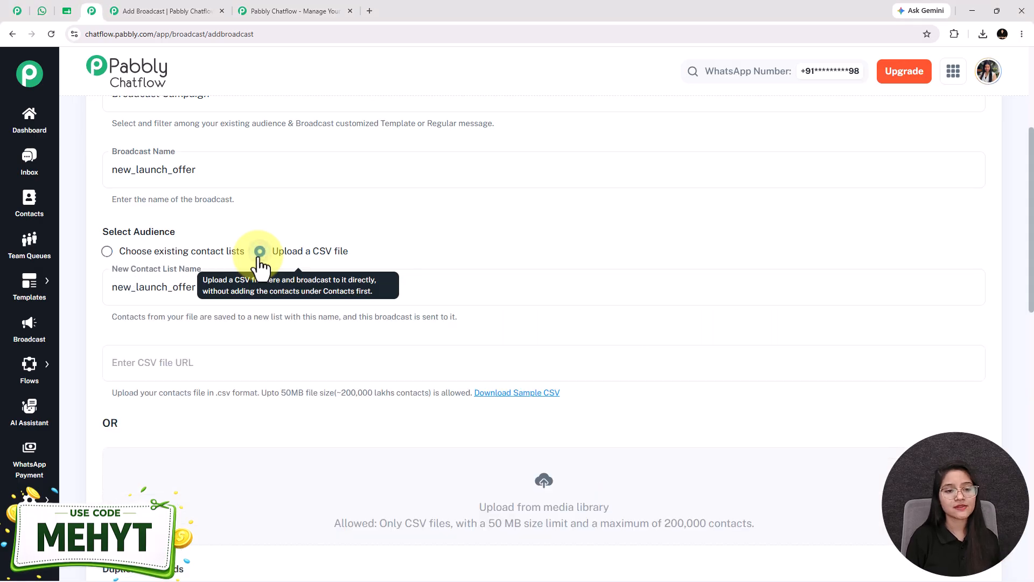
pyautogui.scroll(-1, 490, 438)
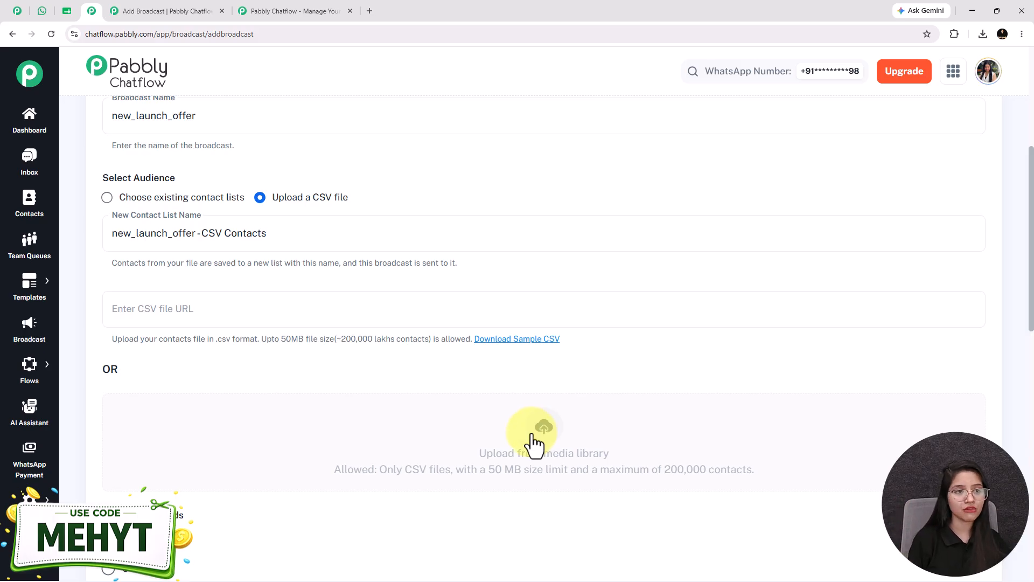
# Switch to Google Sheets and download the My Contacts sheet as comma-separated values (.csv).
pyautogui.click(62, 13)
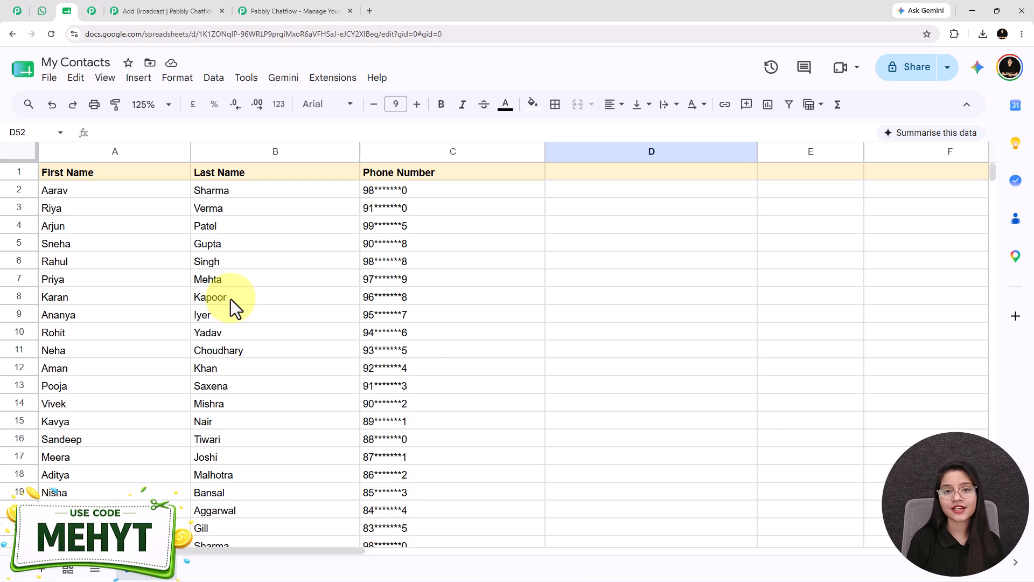
pyautogui.click(49, 78)
pyautogui.moveTo(111, 253)
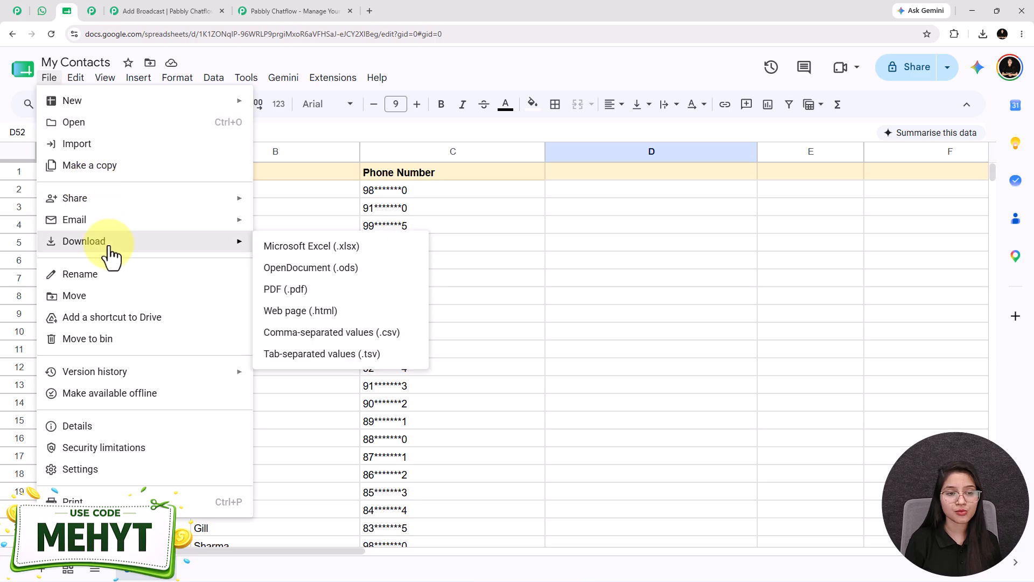
pyautogui.click(338, 334)
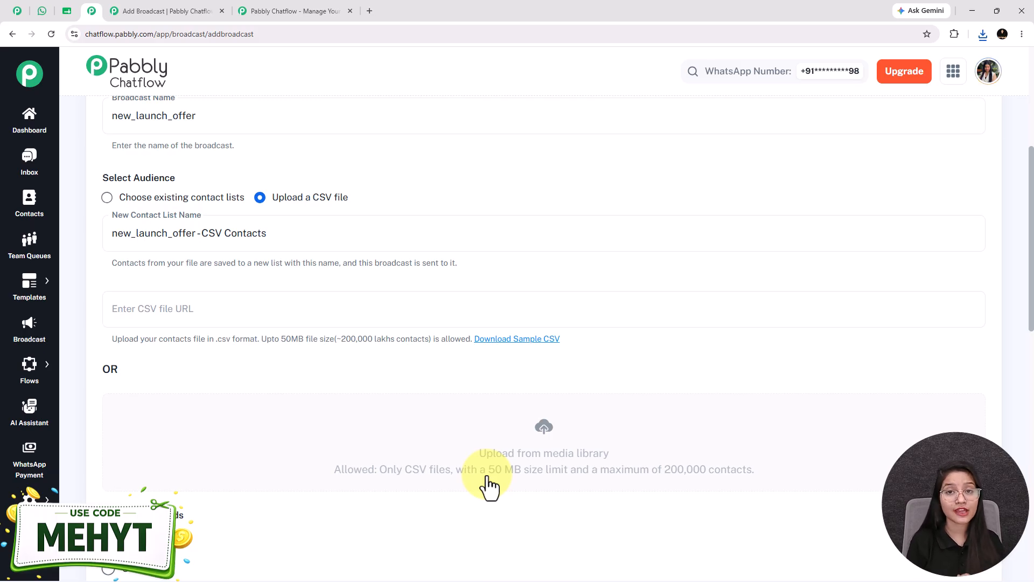
# Insert the My Contacts CSV file from the media library as the broadcast's contact file and check its import options.
pyautogui.click(533, 443)
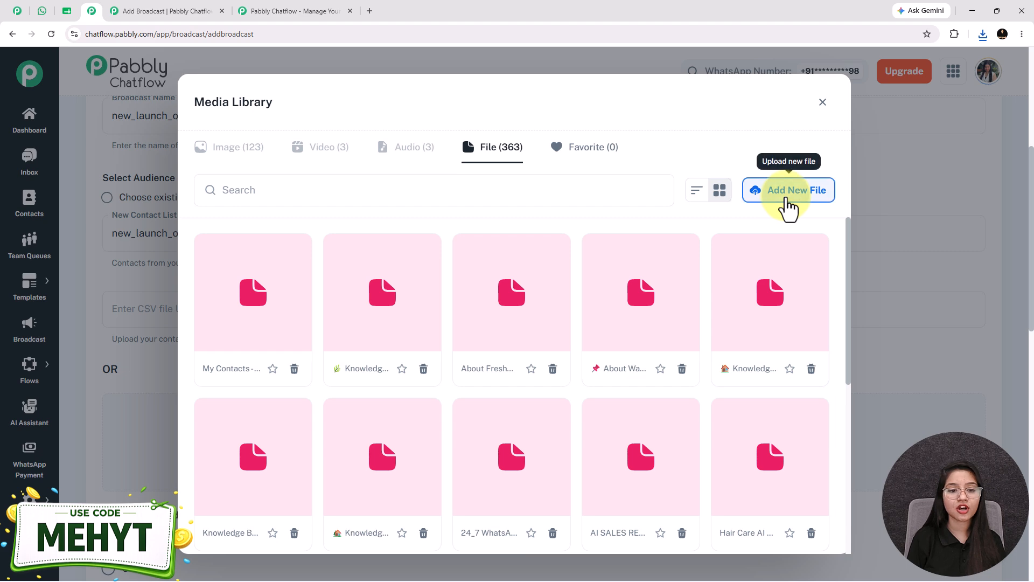
pyautogui.click(788, 201)
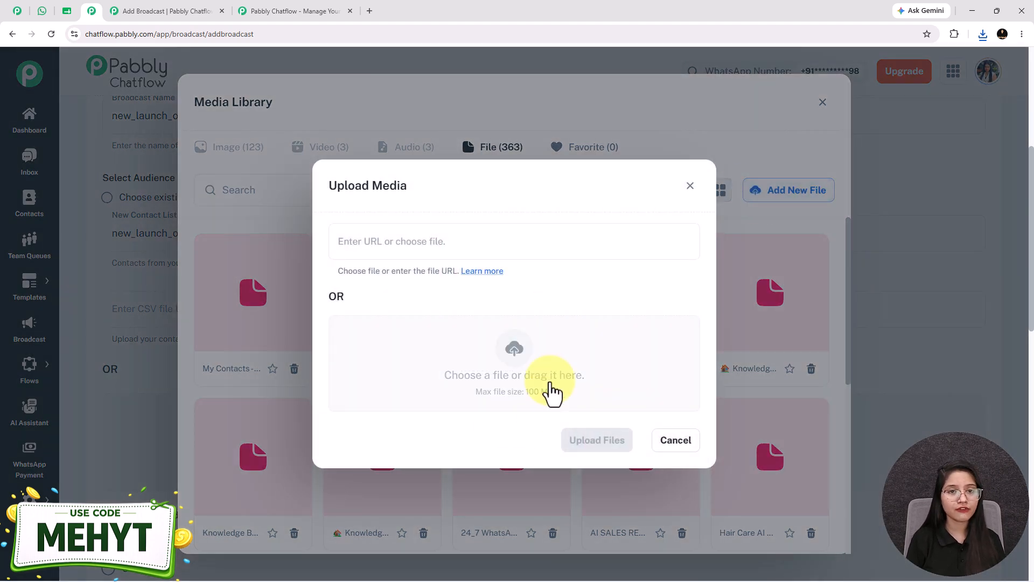
pyautogui.click(690, 186)
pyautogui.click(249, 305)
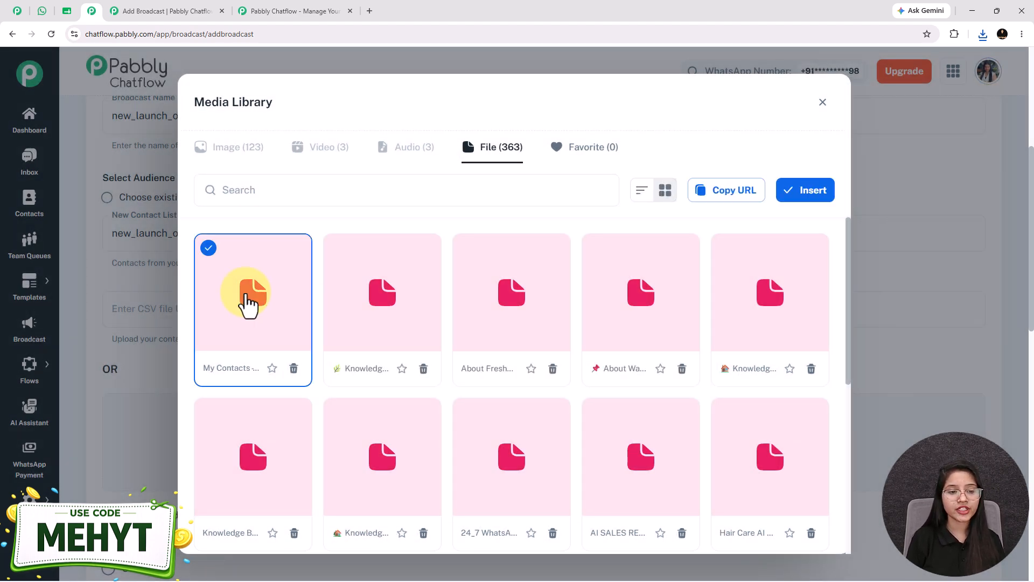
pyautogui.click(813, 193)
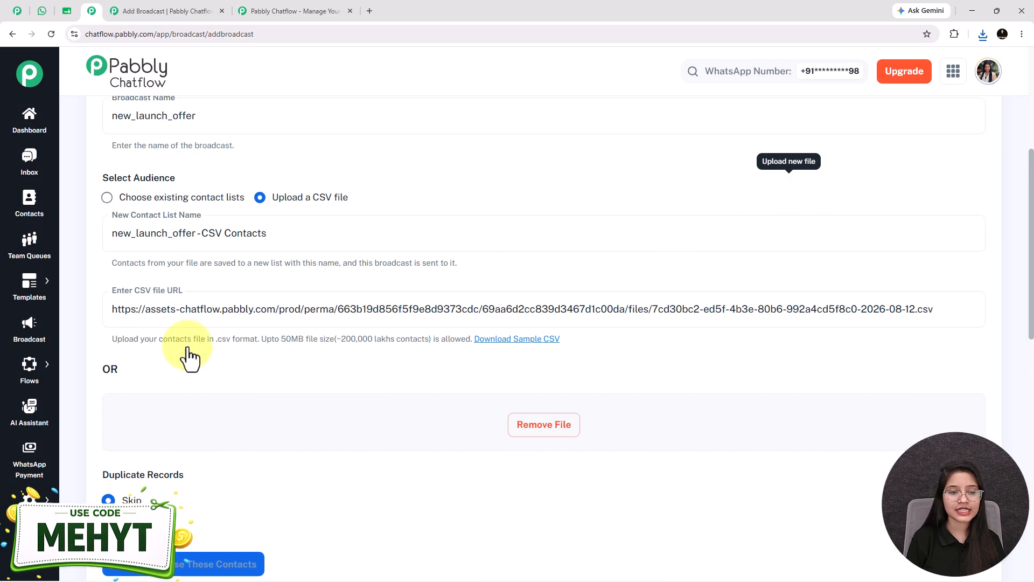
pyautogui.middleClick(227, 382)
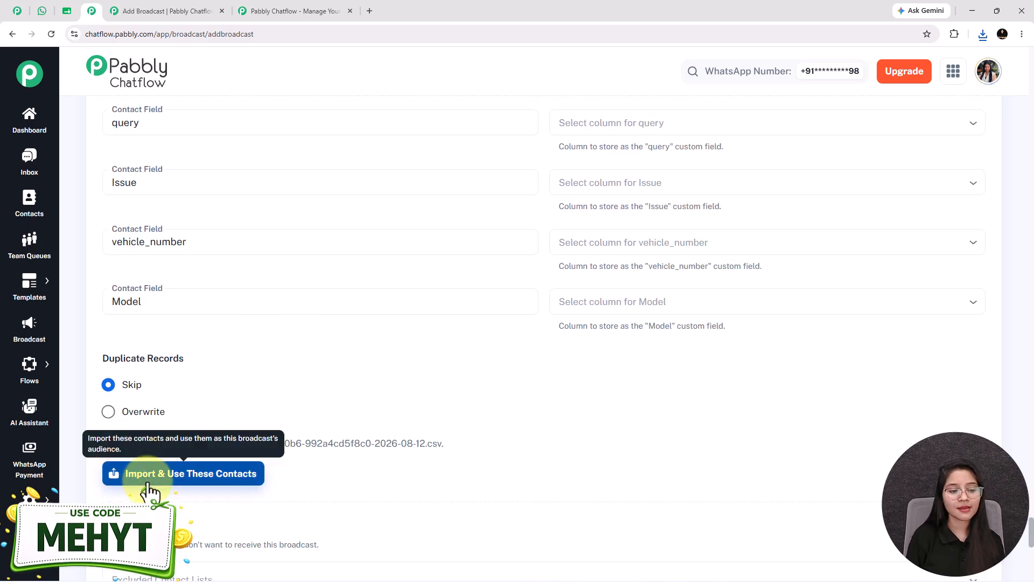
pyautogui.click(150, 488)
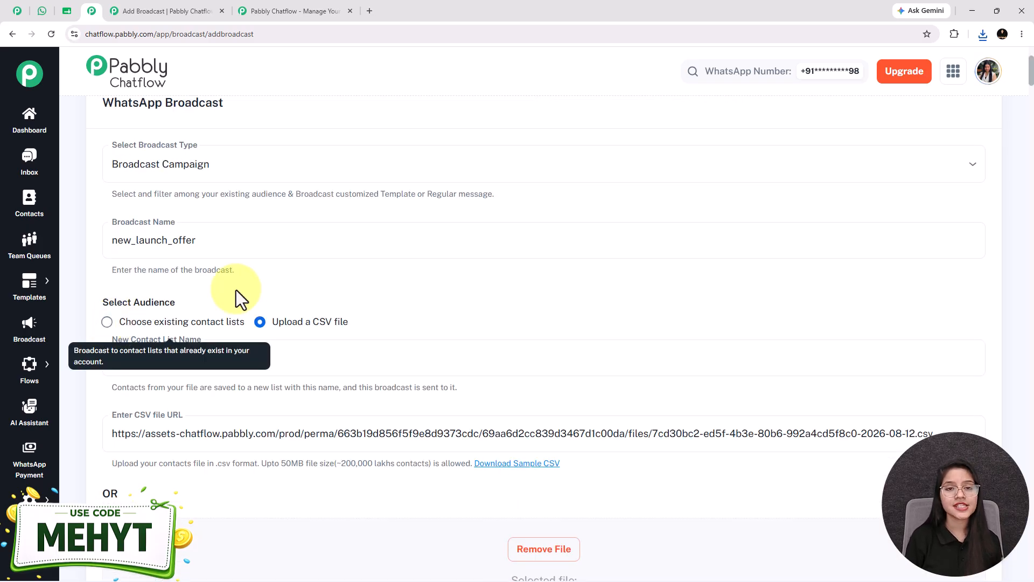
# Set the broadcast's audience source to Choose existing contact lists and select Leads List.
pyautogui.click(108, 323)
pyautogui.scroll(-2, 270, 296)
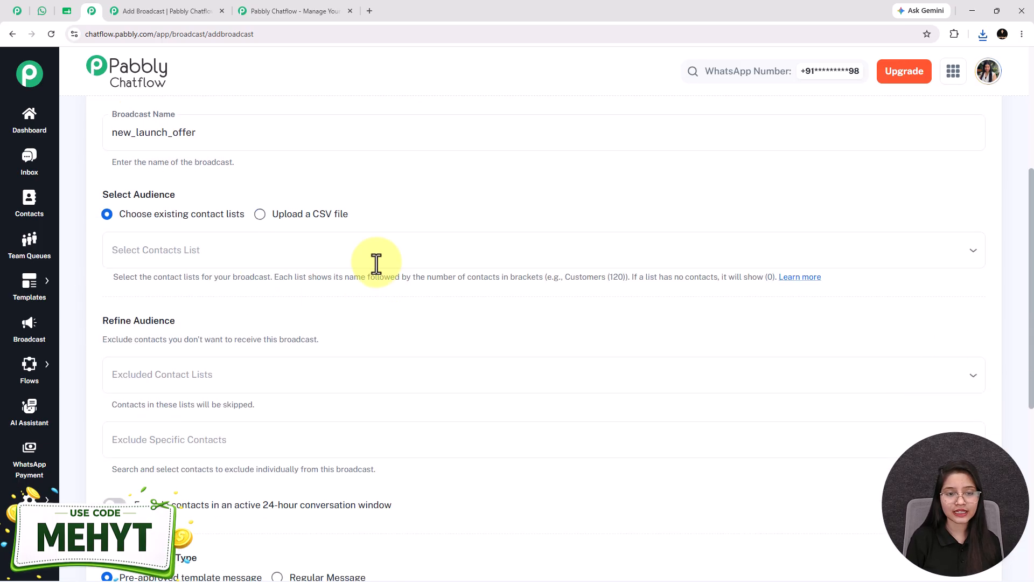
pyautogui.click(391, 256)
pyautogui.click(170, 439)
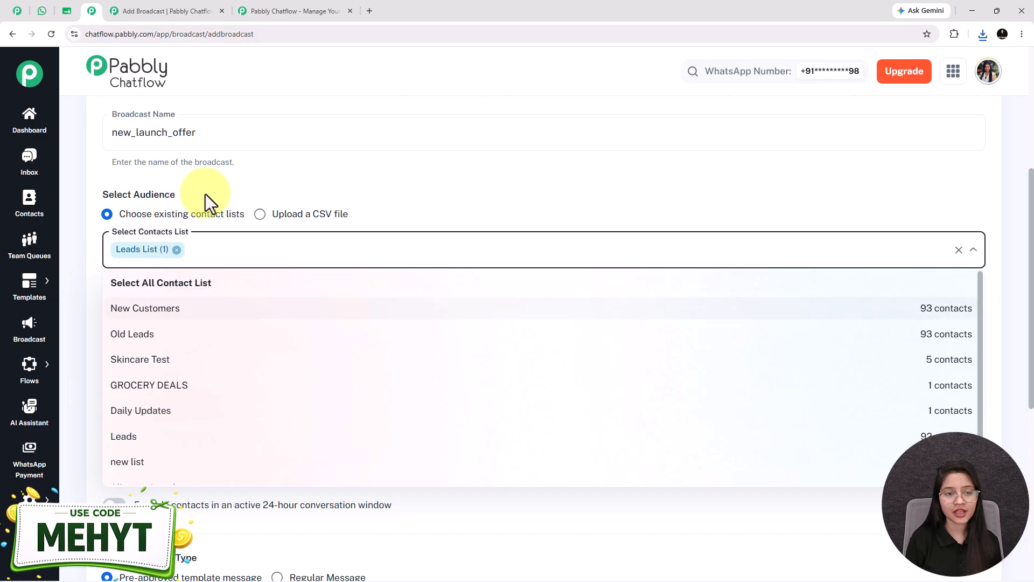
pyautogui.click(167, 227)
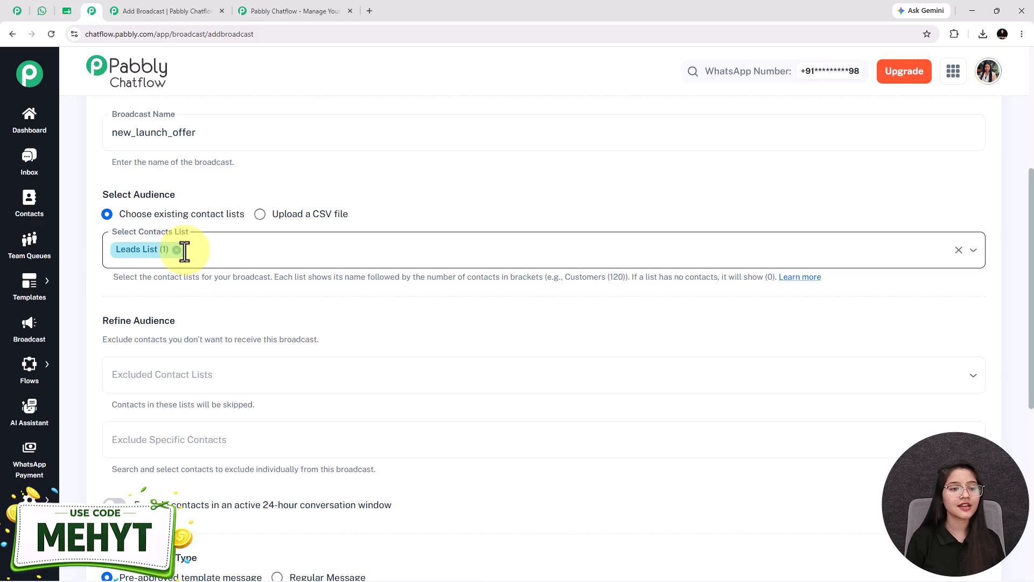
# Open the Contacts page separately to locate Leads List among the contact lists, and return to the broadcast form.
pyautogui.rightClick(43, 204)
pyautogui.click(58, 210)
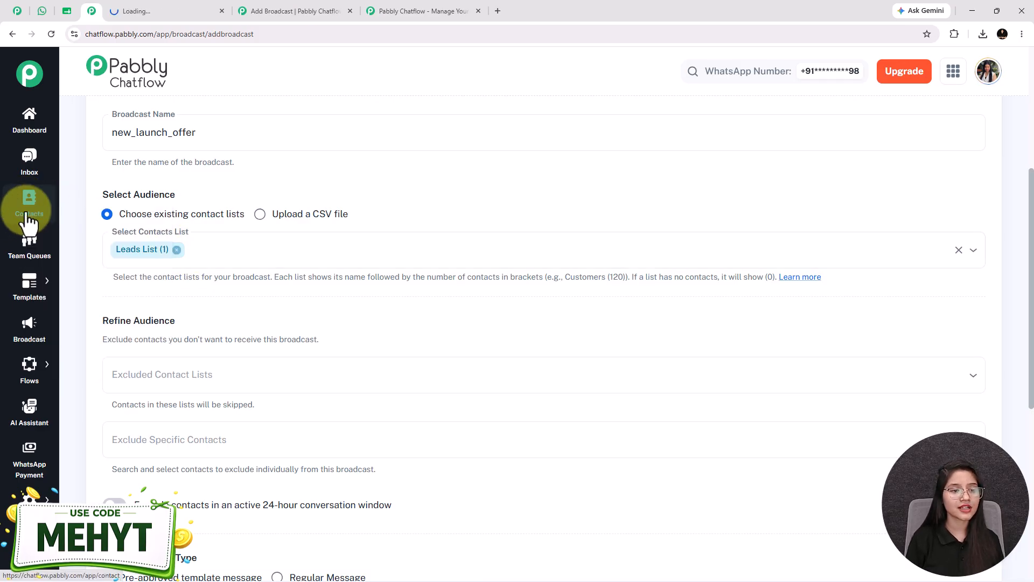
pyautogui.hotkey('ctrl', 'Tab')
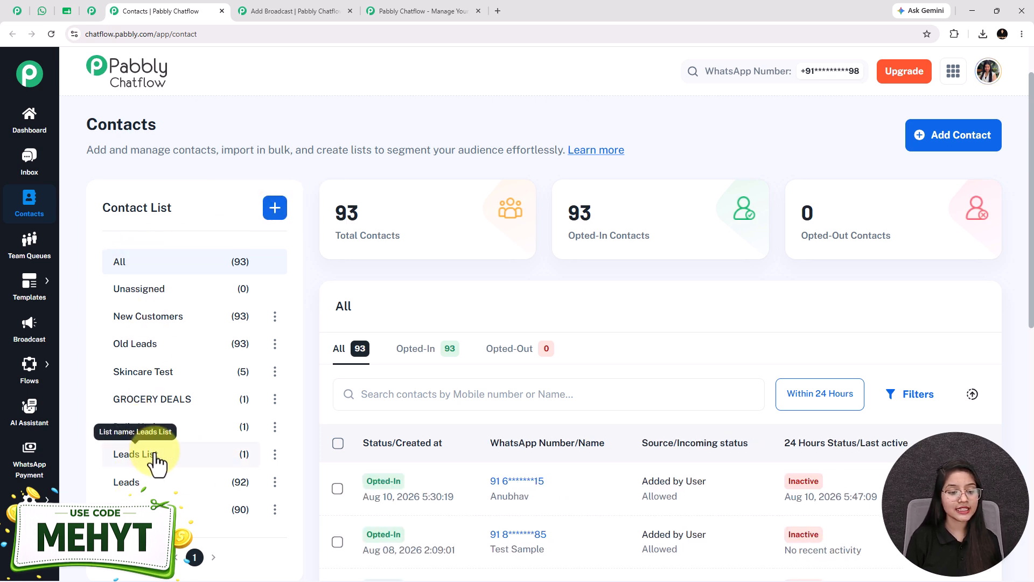
pyautogui.click(92, 11)
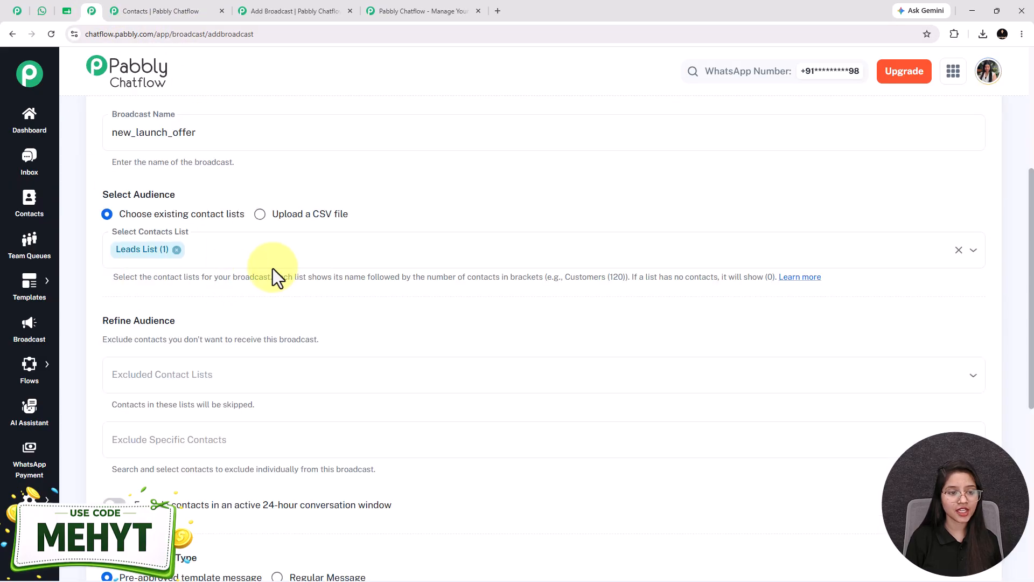
# Examine the Refine Audience options for excluding whole contact lists and specific contacts, without selecting any.
pyautogui.scroll(-2, 195, 267)
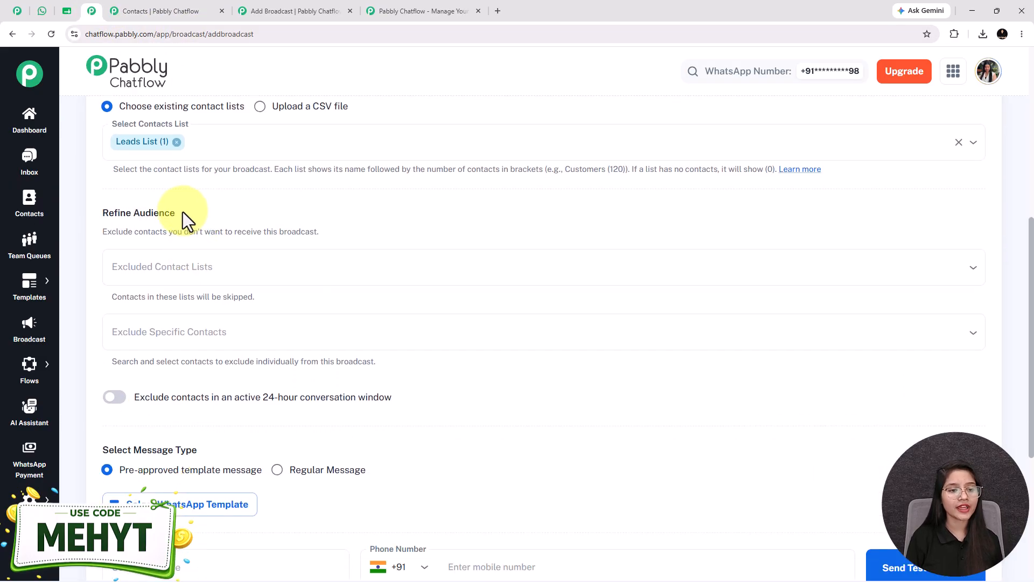
pyautogui.moveTo(109, 213); pyautogui.dragTo(104, 211)
pyautogui.scroll(-1, 150, 231)
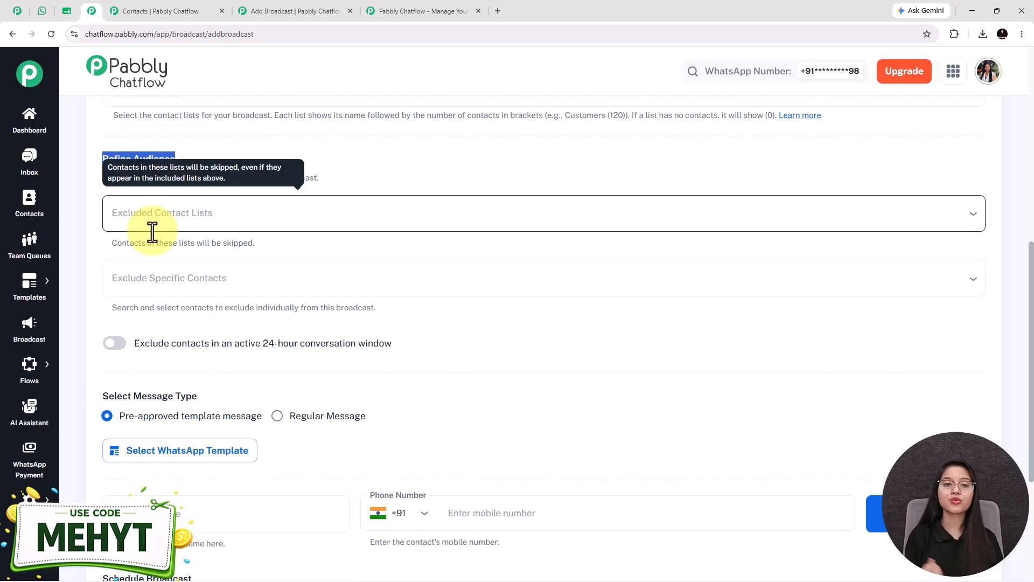
pyautogui.click(151, 218)
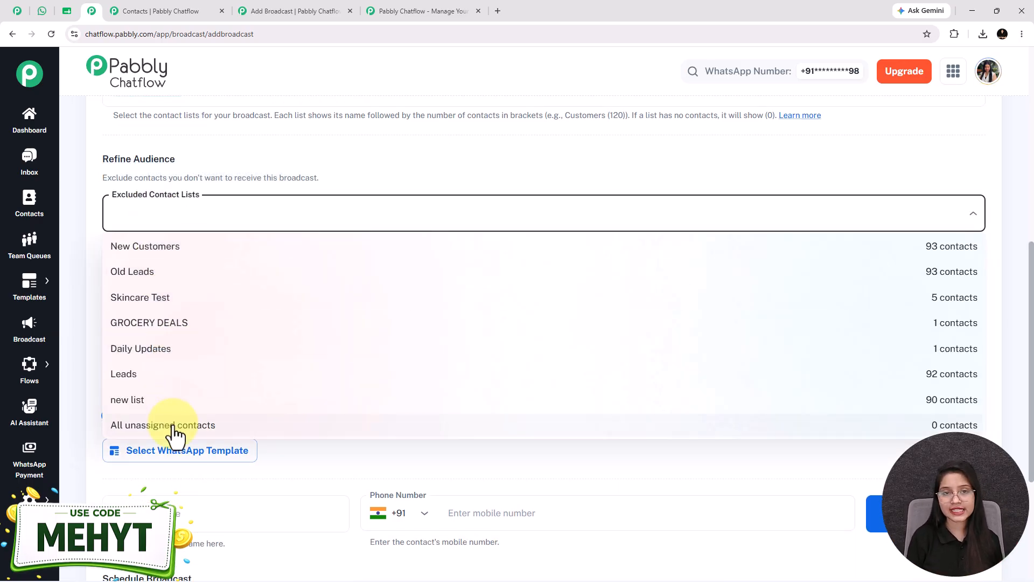
pyautogui.click(178, 128)
pyautogui.scroll(-1, 146, 243)
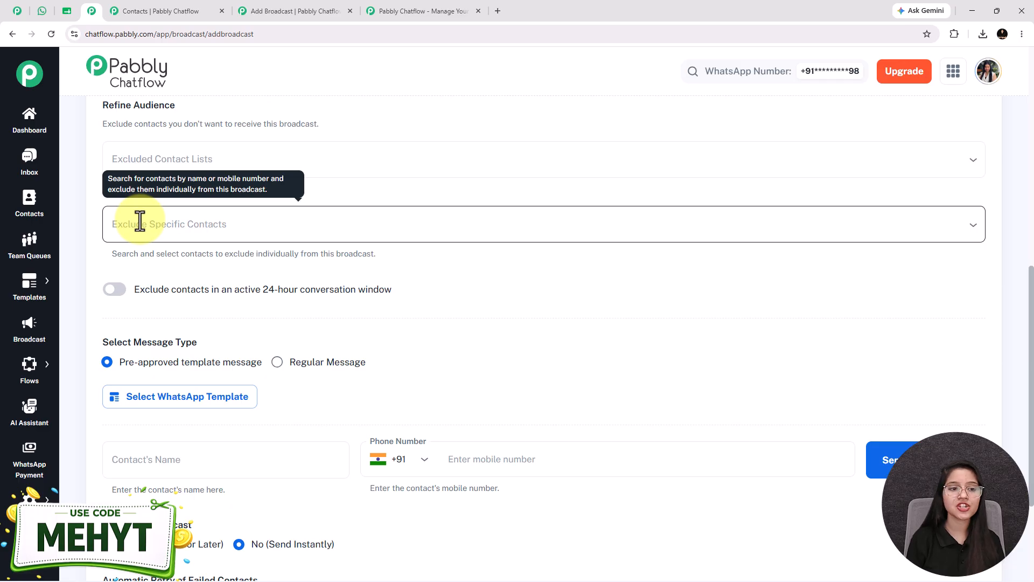
pyautogui.click(140, 221)
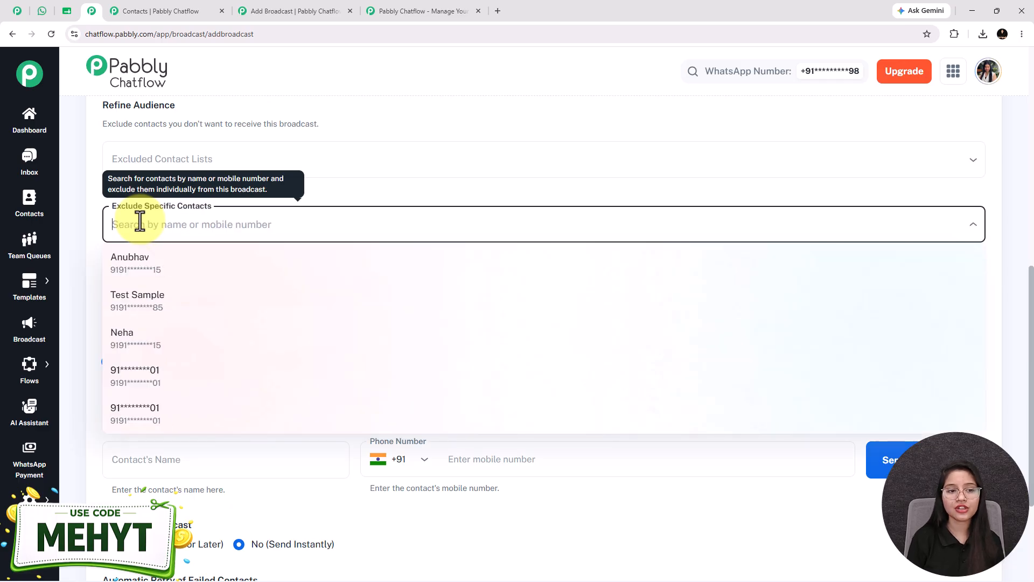
pyautogui.click(85, 194)
# Exclude contacts in an active 24-hour conversation window from the broadcast.
pyautogui.scroll(-1, 107, 226)
pyautogui.click(114, 236)
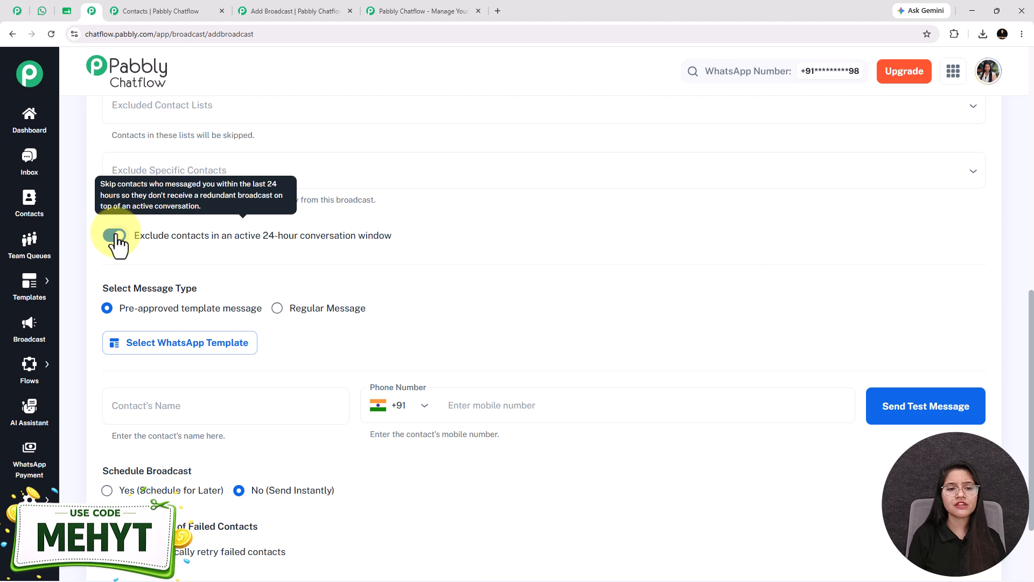
# Switch the message type to Regular Message to view its content types, and return it to Pre-approved template message.
pyautogui.scroll(-1, 209, 245)
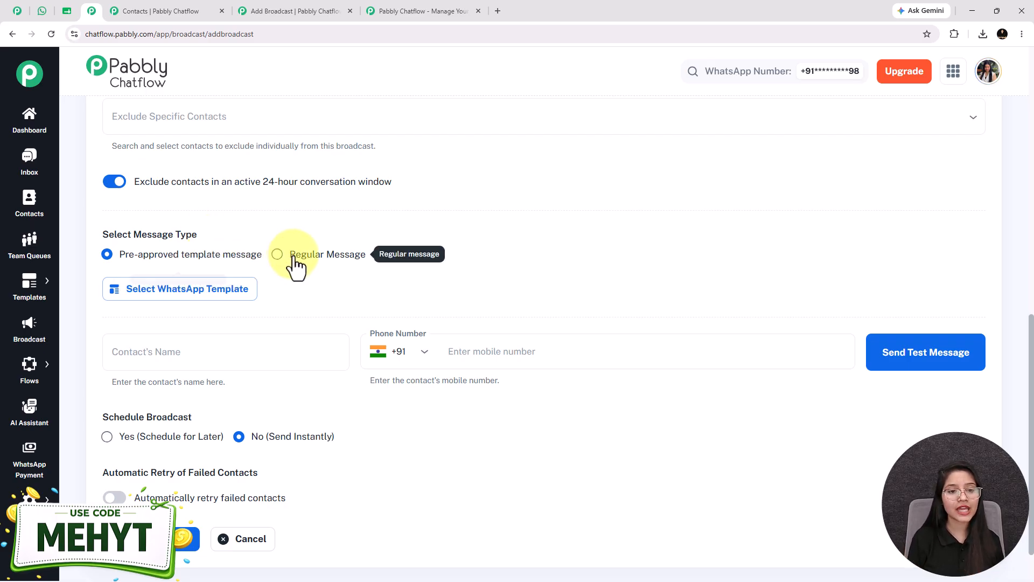
pyautogui.click(277, 254)
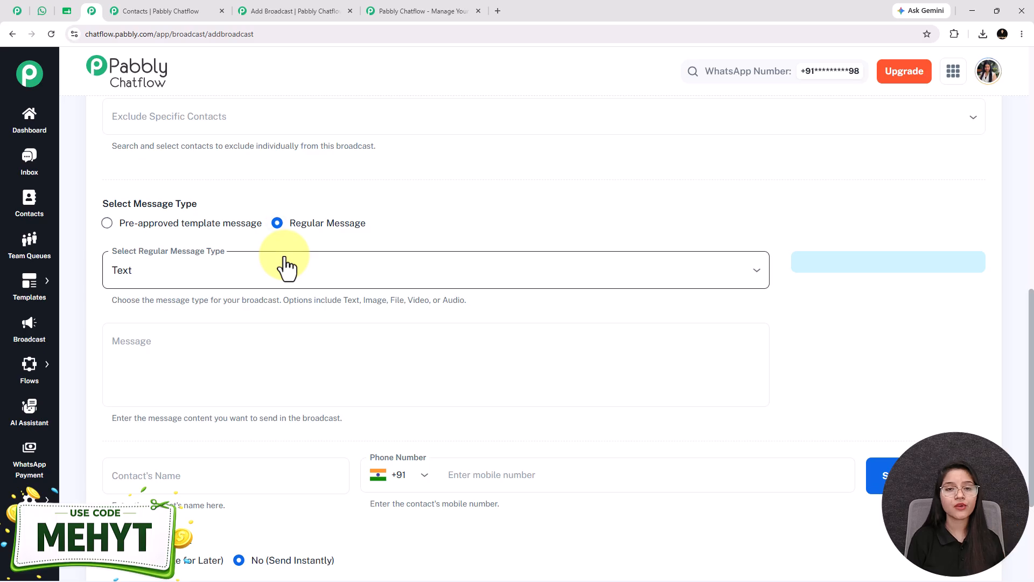
pyautogui.click(215, 266)
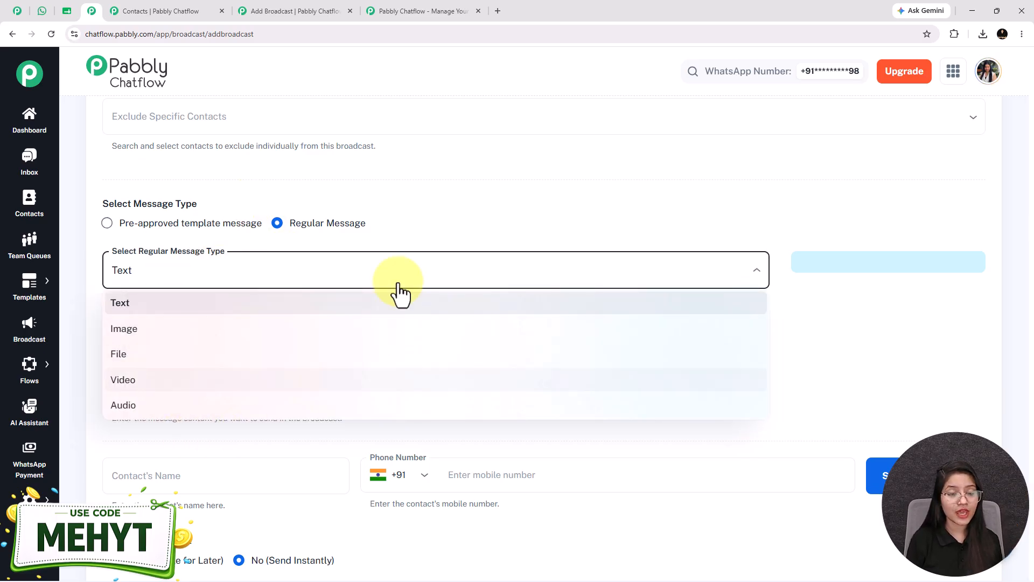
pyautogui.click(379, 224)
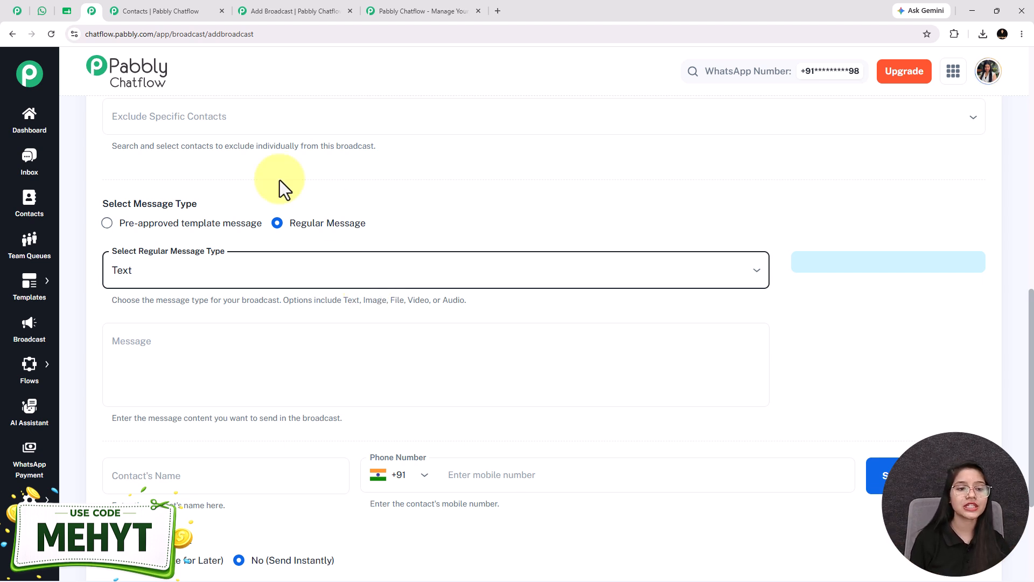
pyautogui.click(107, 224)
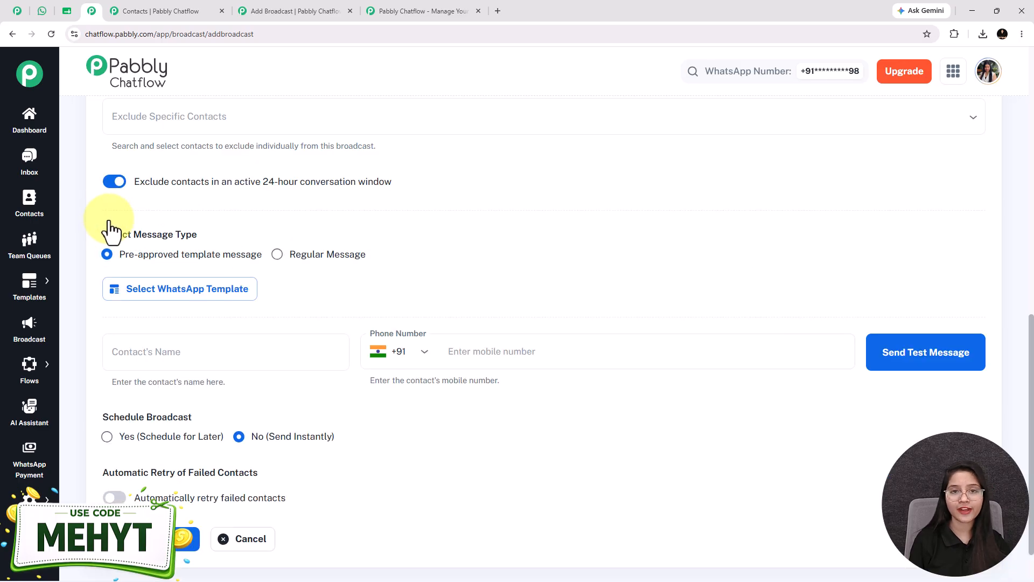
# Choose the approved template property_launch_offer for the broadcast and look over its message preview.
pyautogui.click(183, 299)
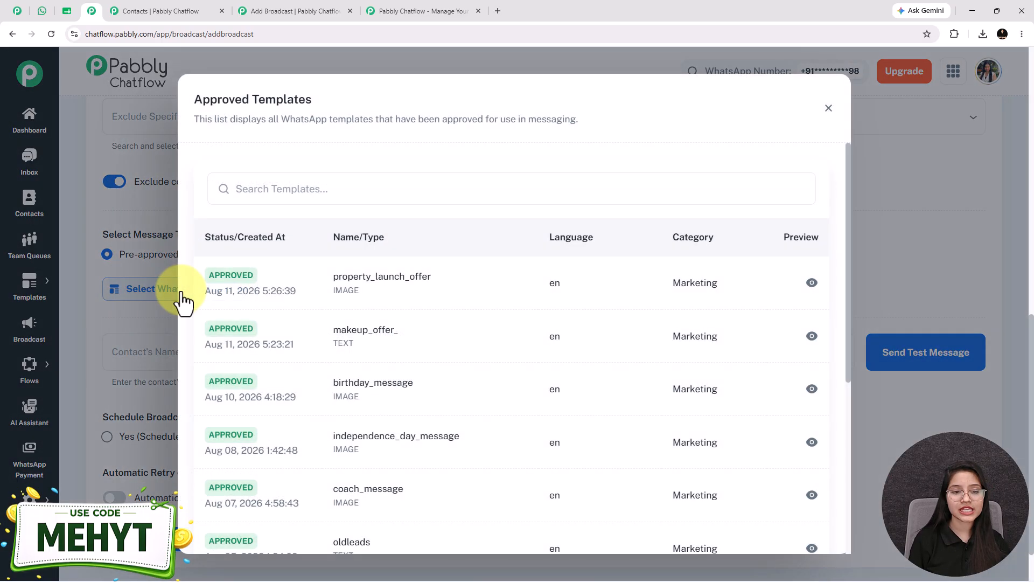
pyautogui.click(362, 280)
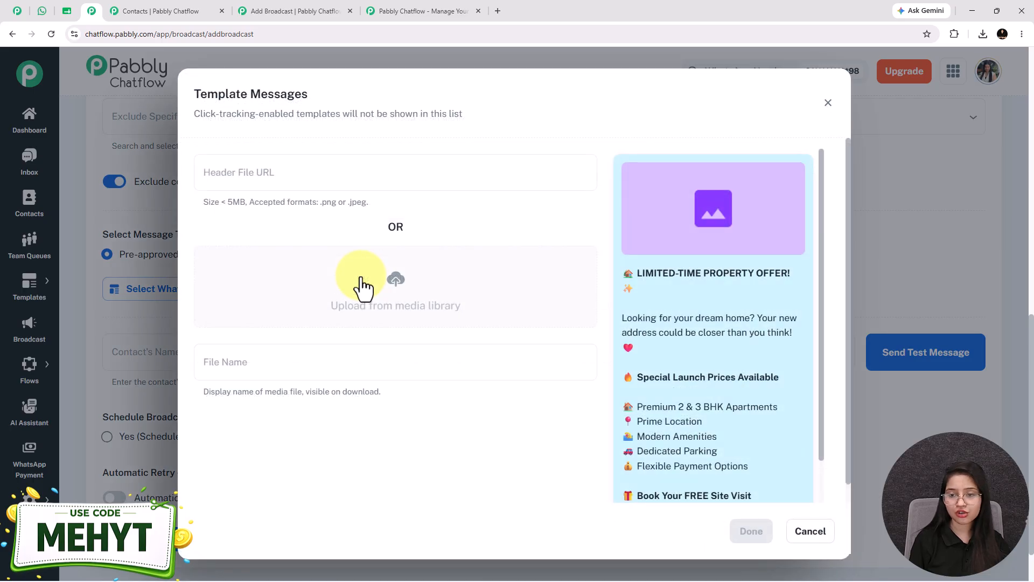
pyautogui.scroll(-2, 690, 322)
pyautogui.scroll(2, 745, 354)
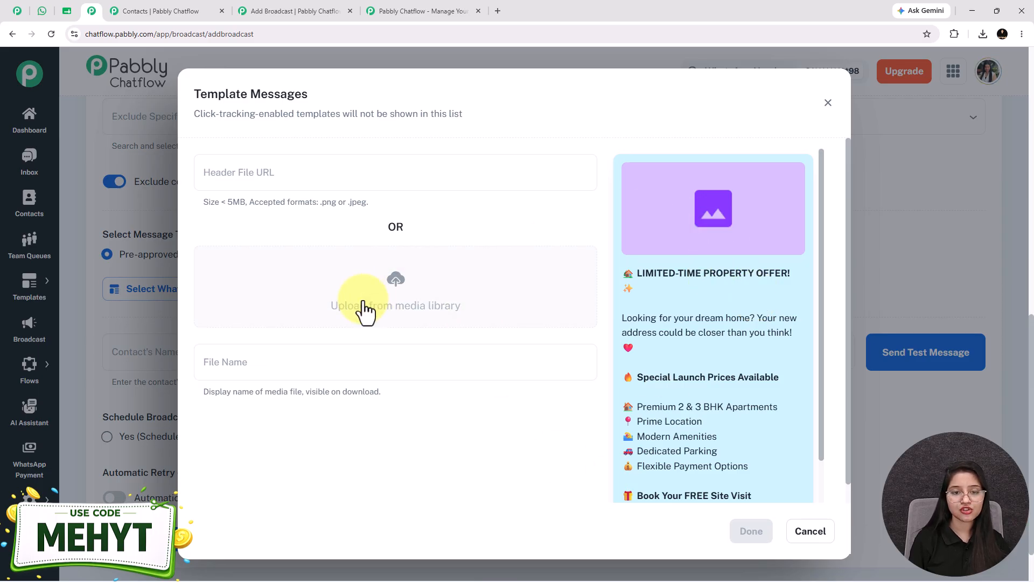
# Insert the living room image from the media library as the template's header, confirm the template and check its preview on the form.
pyautogui.click(396, 292)
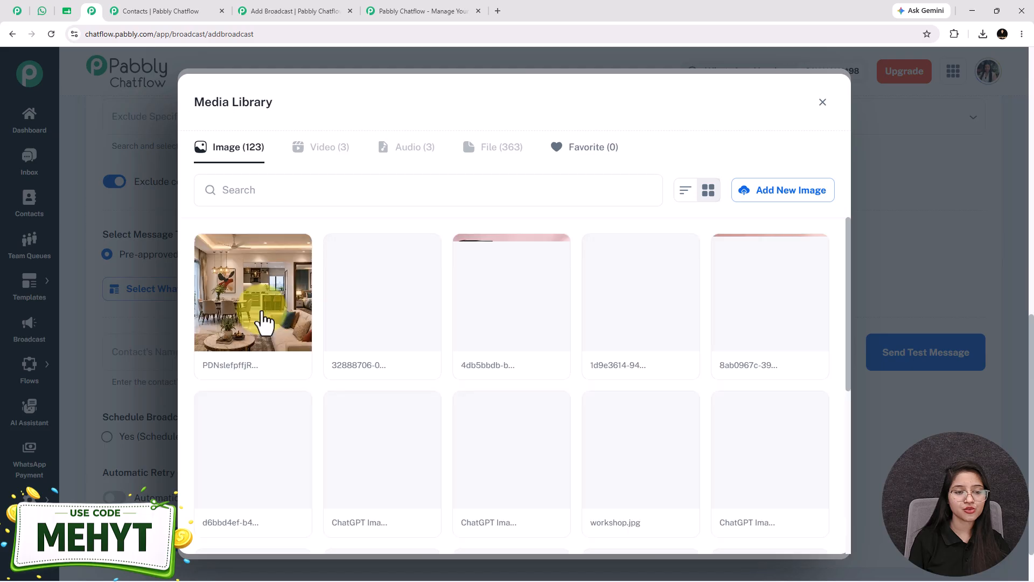
pyautogui.click(260, 324)
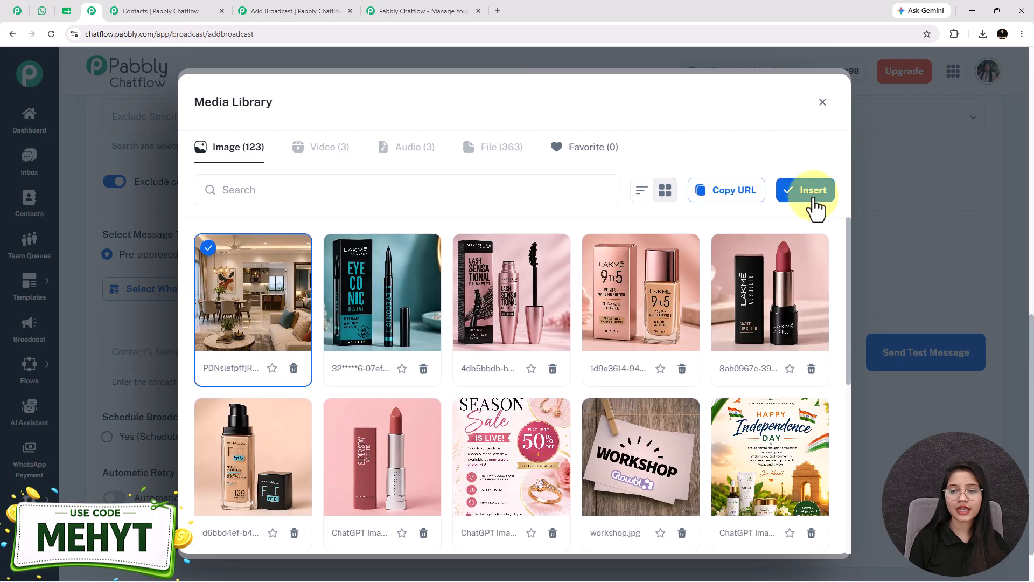
pyautogui.click(811, 197)
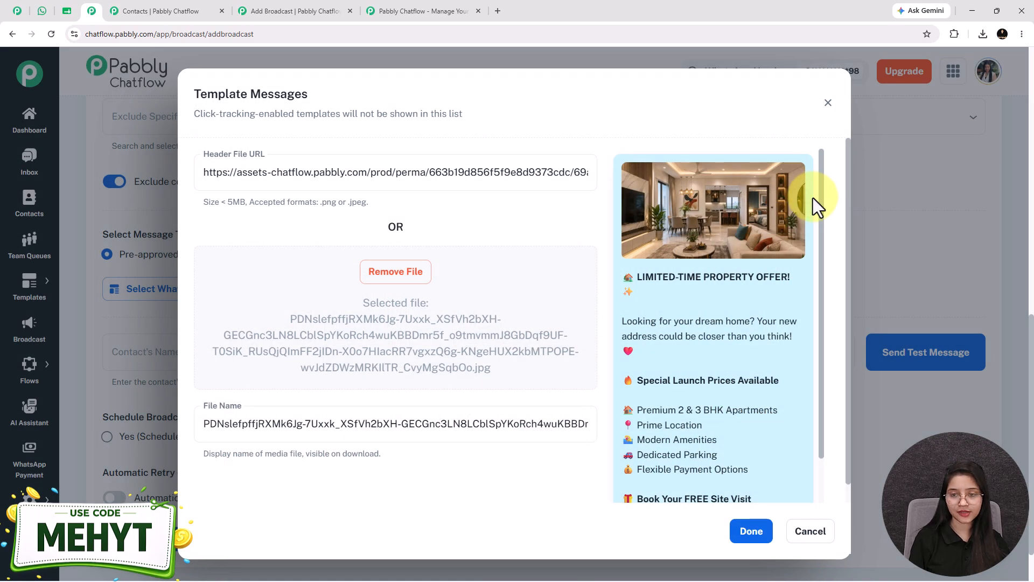
pyautogui.scroll(-1, 716, 138)
pyautogui.scroll(1, 694, 345)
pyautogui.scroll(2, 694, 345)
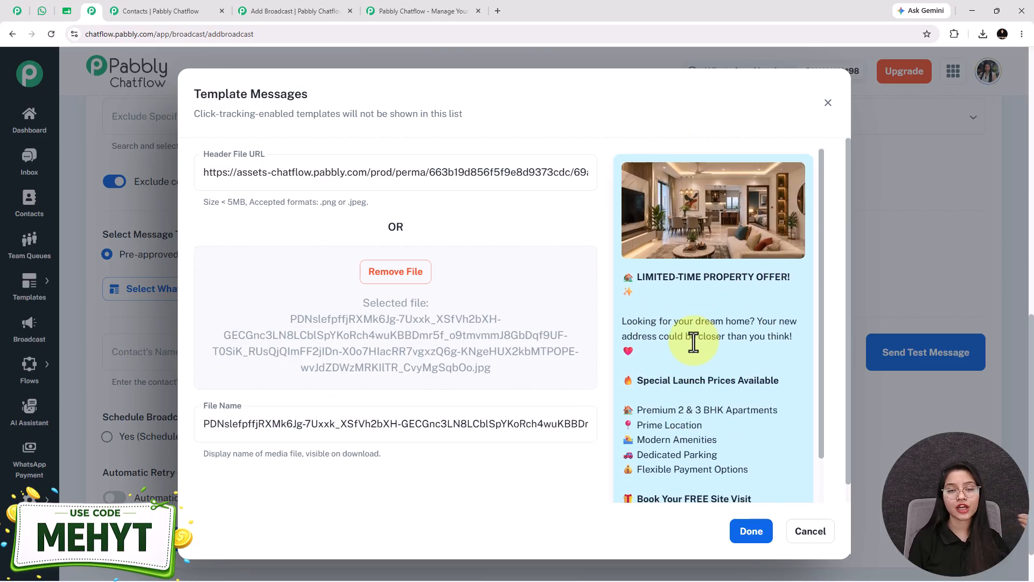
pyautogui.click(752, 531)
pyautogui.scroll(-3, 301, 390)
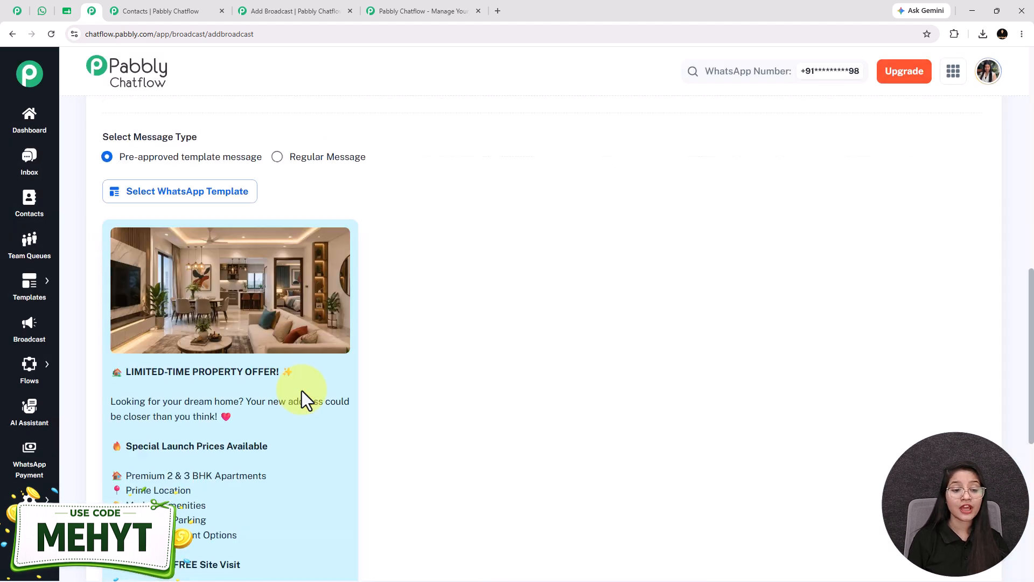
pyautogui.scroll(-2, 138, 203)
pyautogui.scroll(2, 238, 386)
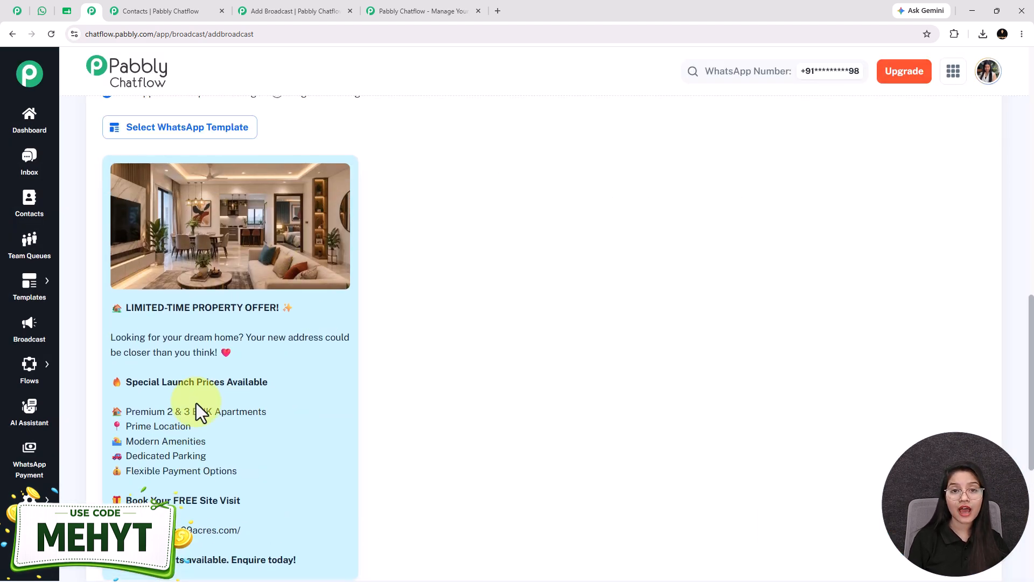
# Open the Templates List in a separate tab to view the existing message templates.
pyautogui.moveTo(23, 280)
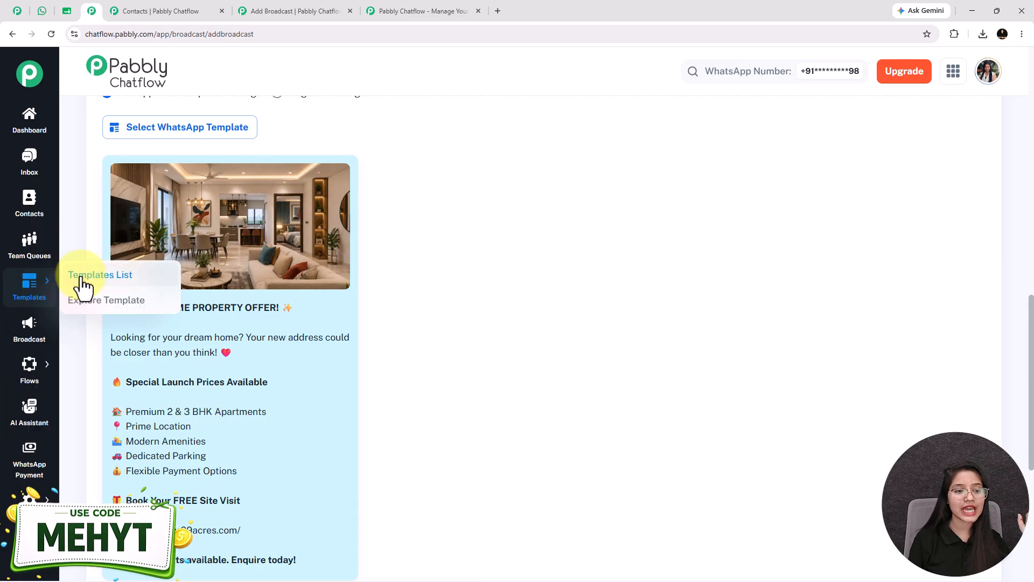
pyautogui.rightClick(82, 276)
pyautogui.click(129, 289)
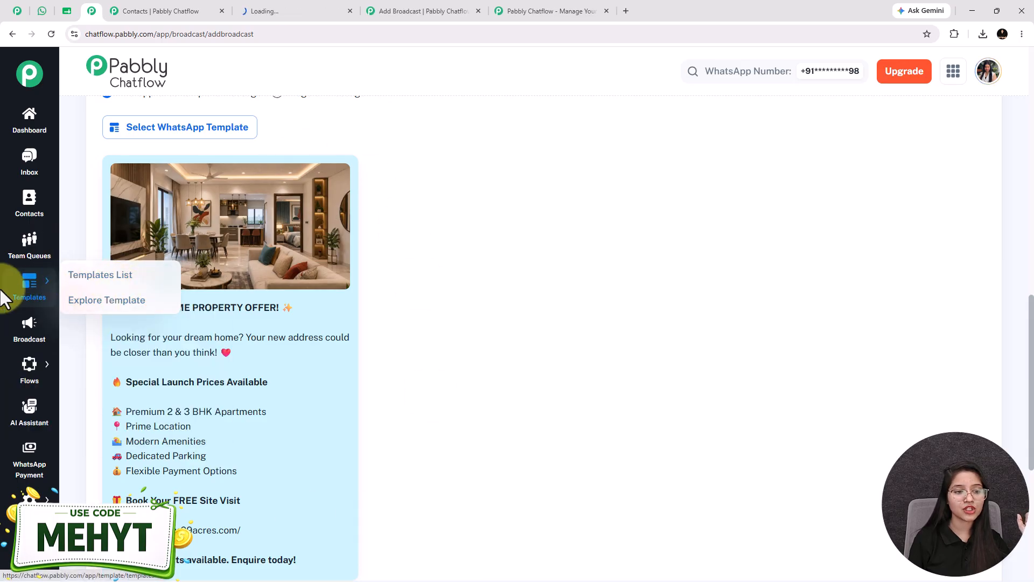
pyautogui.click(38, 294)
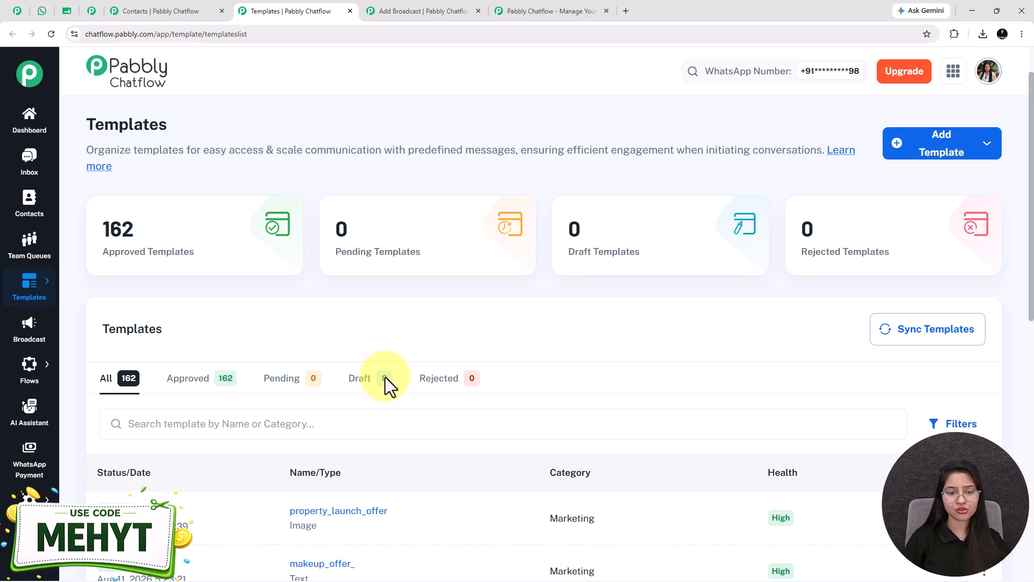
# Browse the existing templates and open the preview of property_launch_offer to examine its message text and link.
pyautogui.scroll(-5, 410, 385)
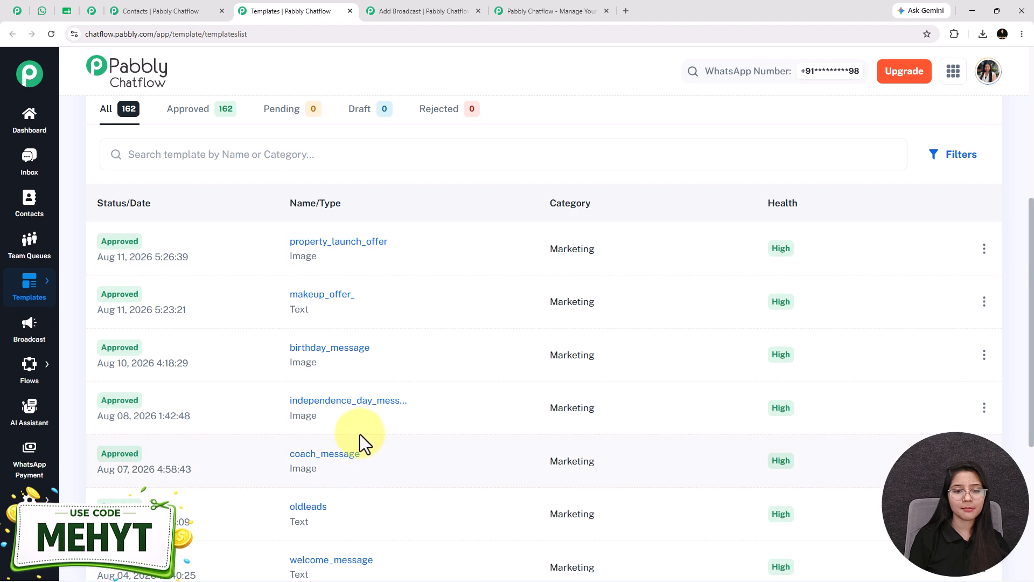
pyautogui.scroll(1, 360, 435)
pyautogui.scroll(2, 359, 435)
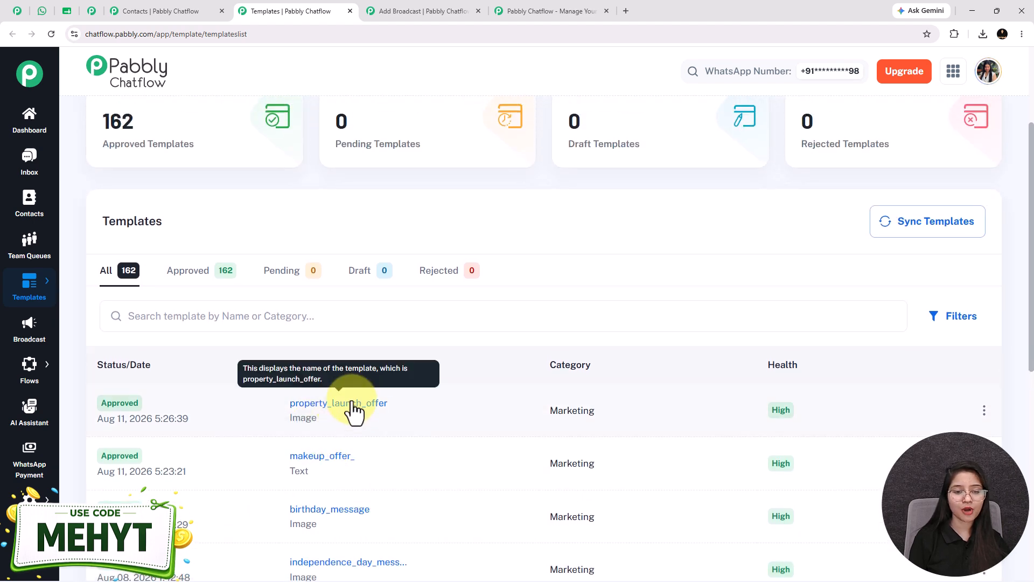
pyautogui.click(354, 413)
pyautogui.scroll(-1, 483, 306)
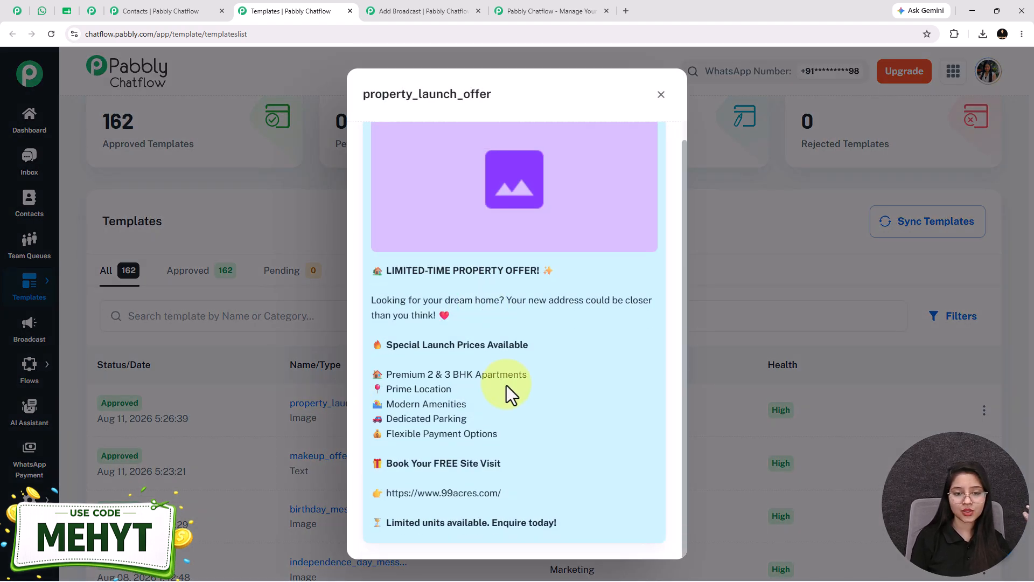
pyautogui.scroll(1, 501, 377)
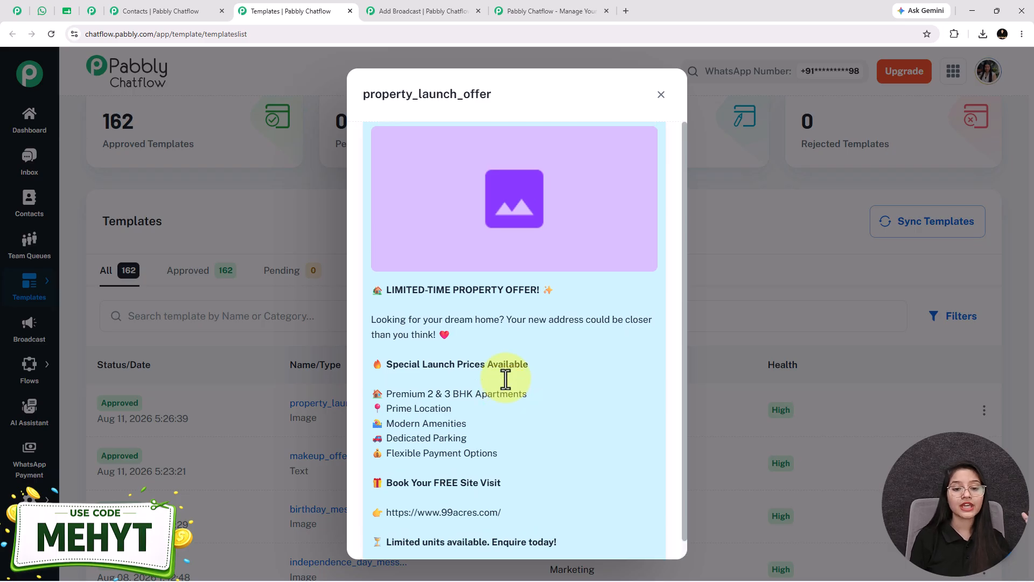
pyautogui.scroll(-1, 463, 256)
pyautogui.moveTo(527, 492); pyautogui.dragTo(372, 493)
pyautogui.click(566, 492)
pyautogui.scroll(1, 549, 452)
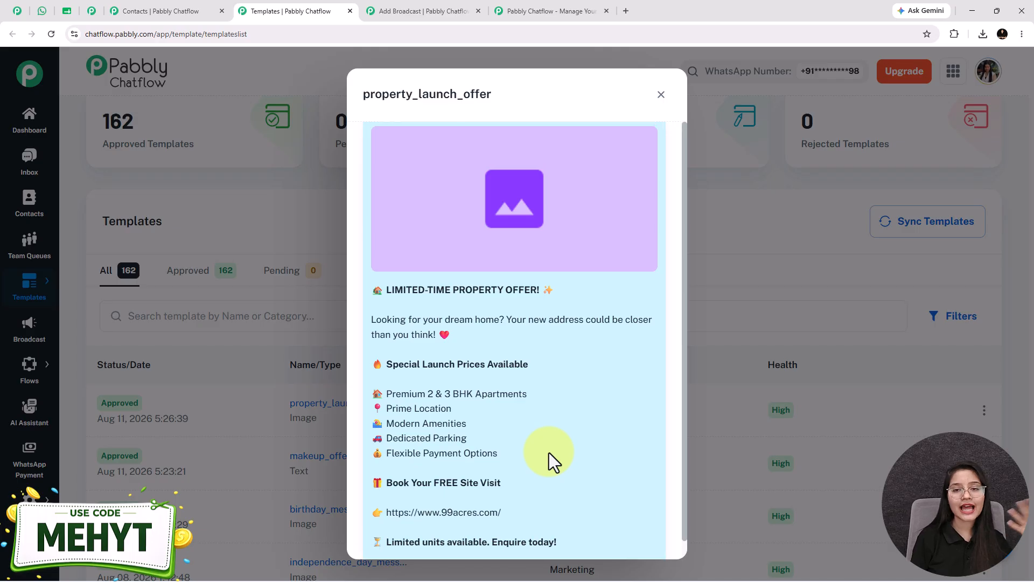
pyautogui.click(663, 95)
pyautogui.scroll(6, 797, 297)
pyautogui.scroll(3, 926, 156)
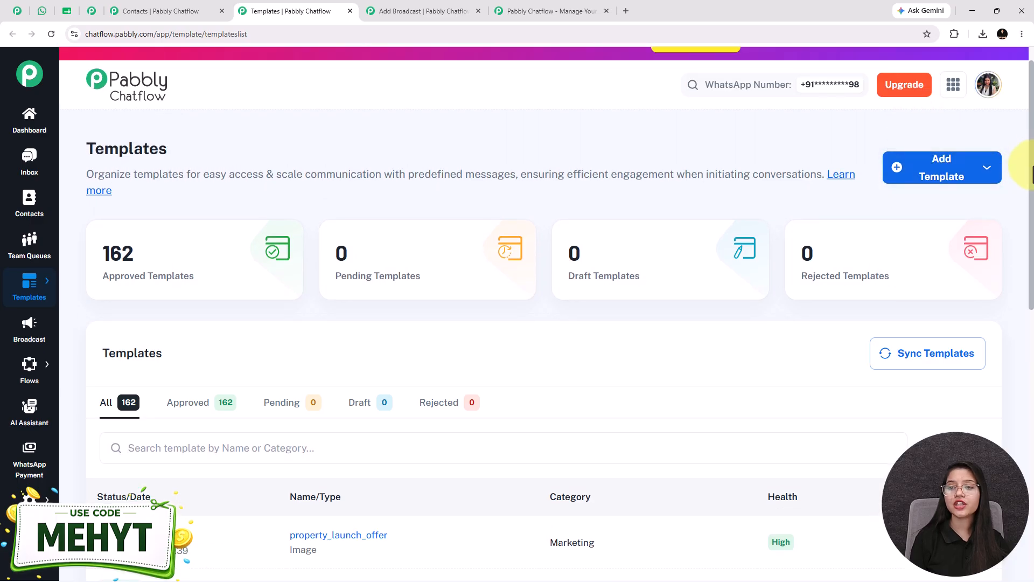
pyautogui.scroll(-1, 970, 162)
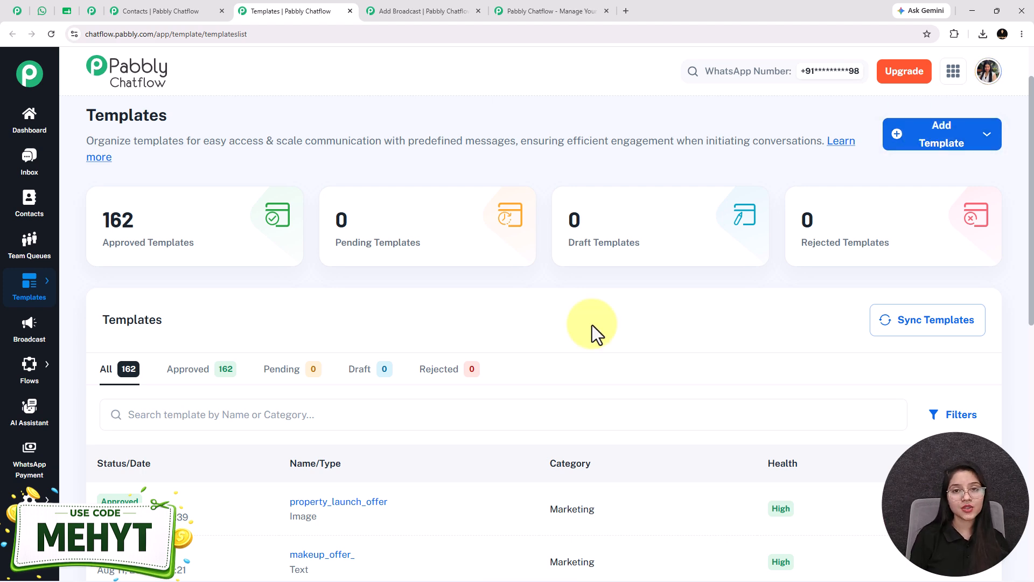
# Return to the broadcast form and send a test message to the contact name Test User, entering the recipient's mobile number.
pyautogui.click(92, 12)
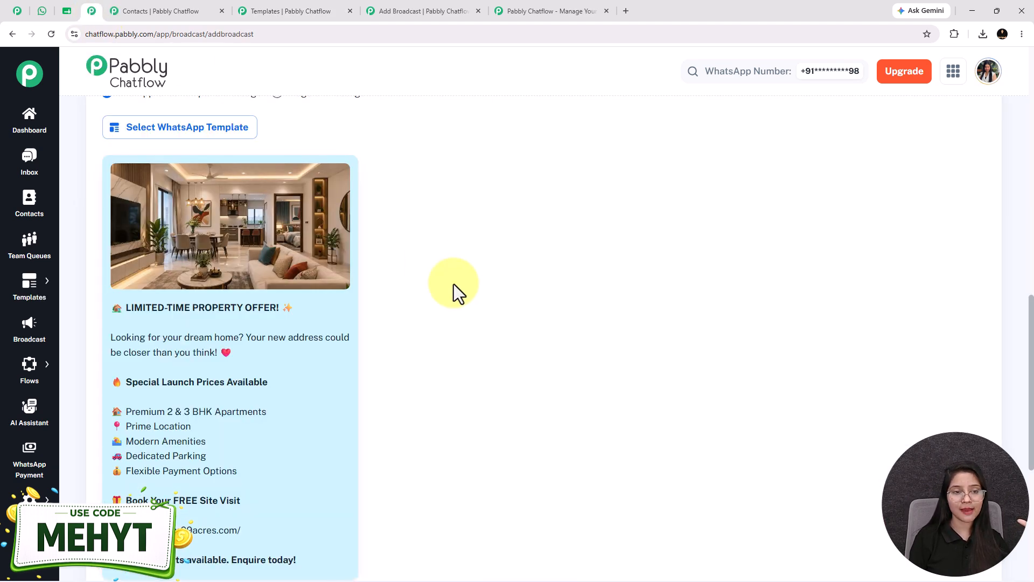
pyautogui.scroll(-4, 454, 283)
pyautogui.click(133, 416)
pyautogui.write('Test User')
pyautogui.click(469, 426)
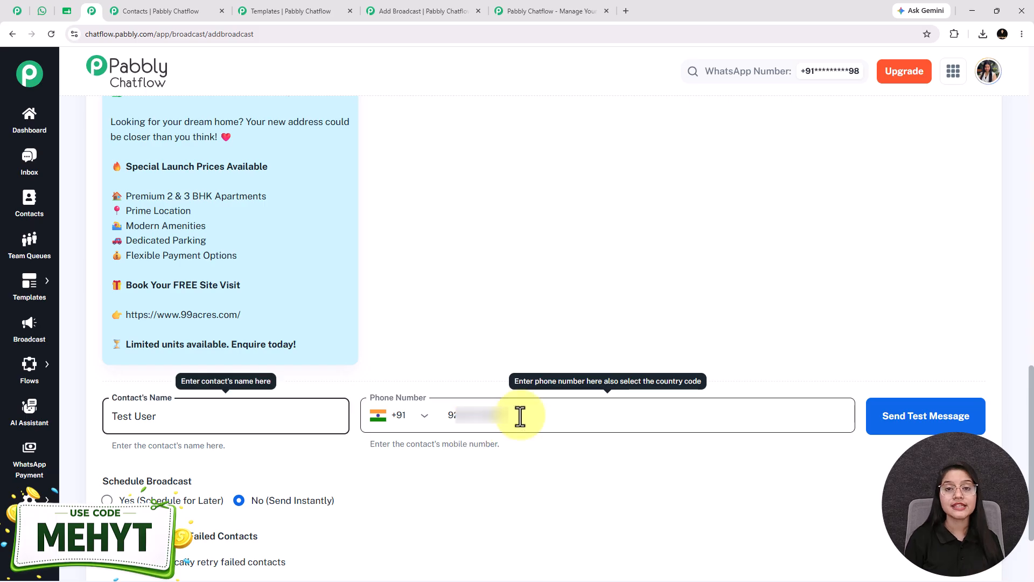
pyautogui.click(520, 418)
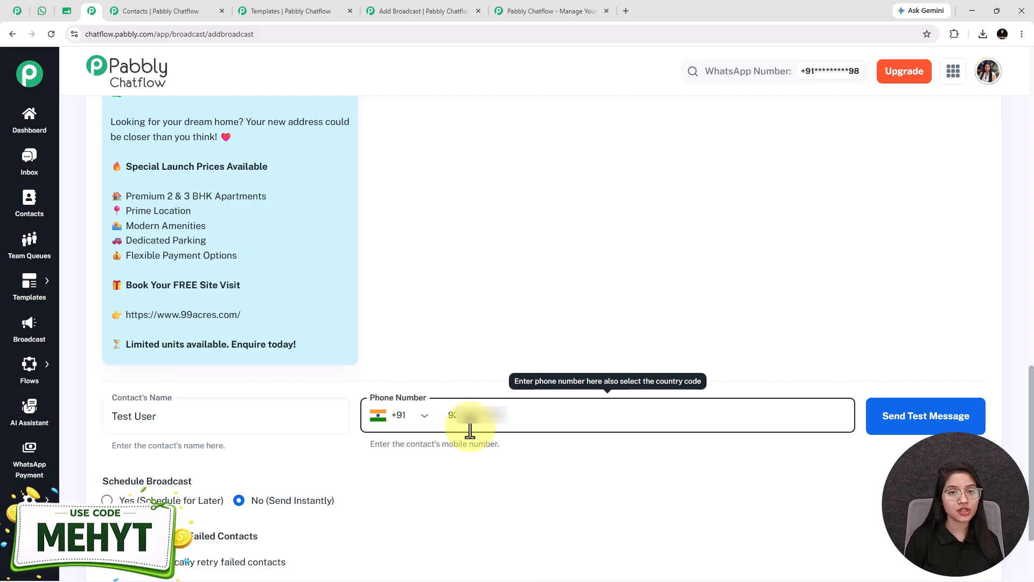
pyautogui.click(937, 422)
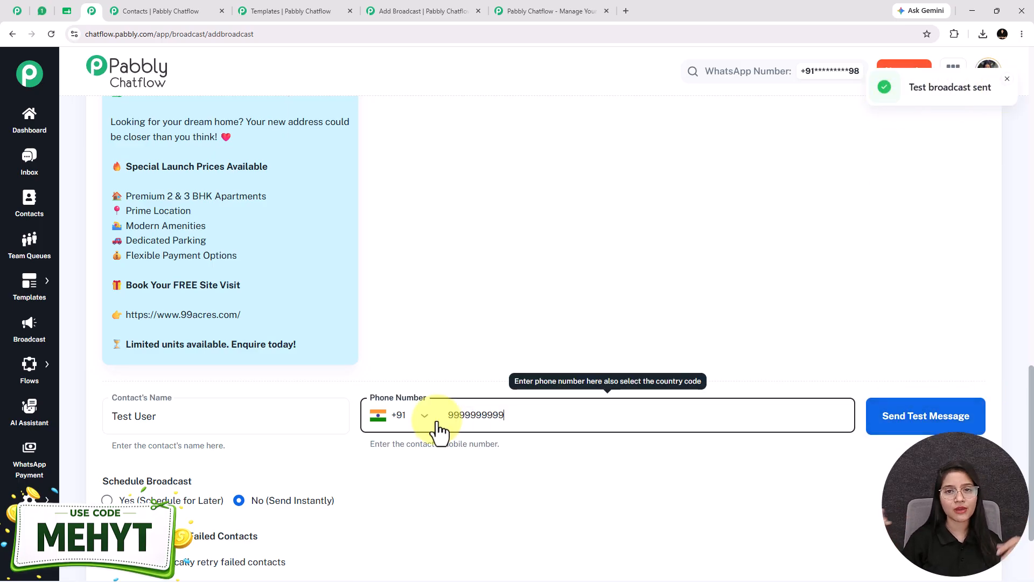
# Check the received test message in the WhatsApp Web chat and return to the broadcast form.
pyautogui.scroll(3, 438, 429)
pyautogui.click(47, 7)
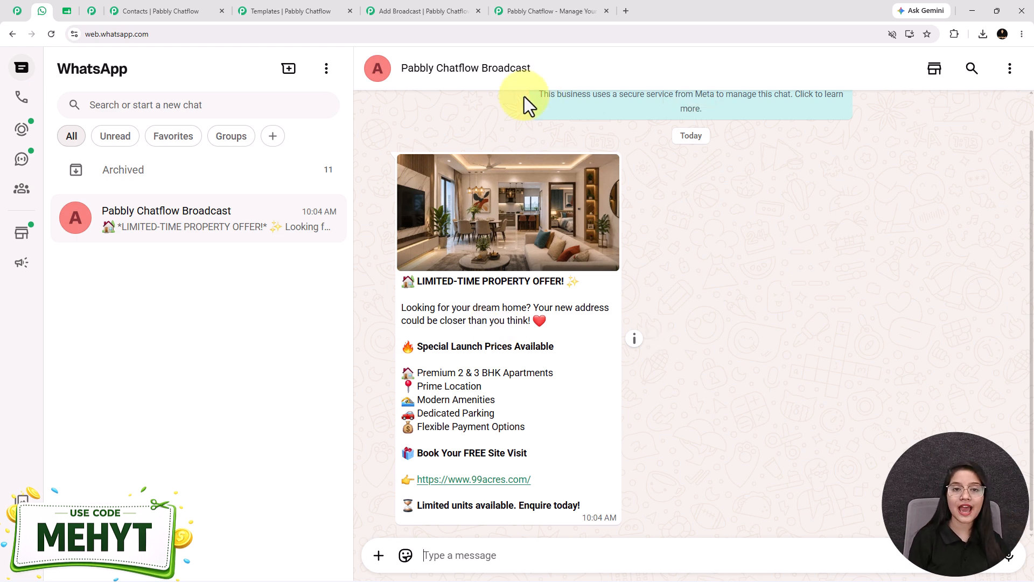
pyautogui.click(92, 11)
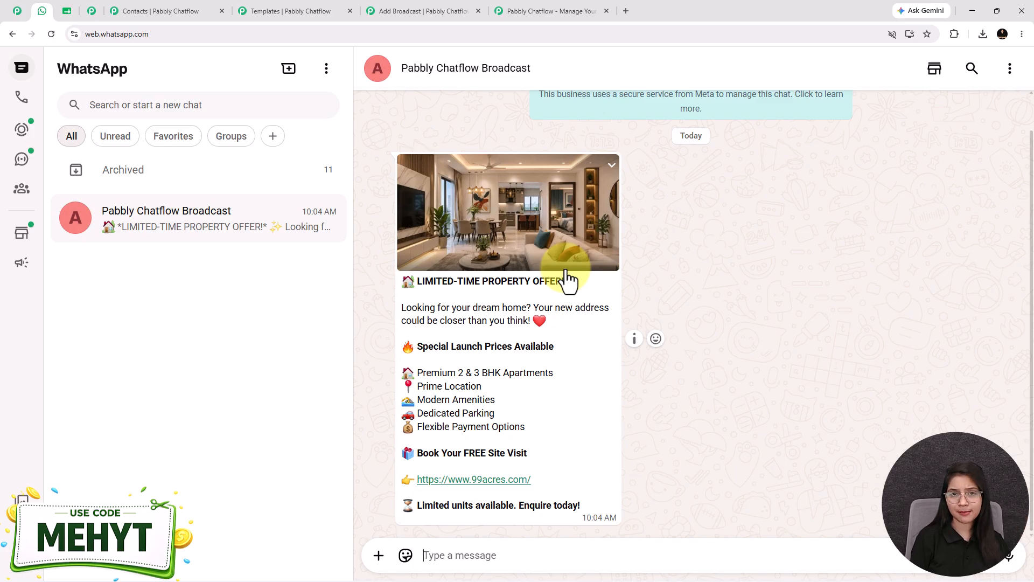
pyautogui.click(92, 13)
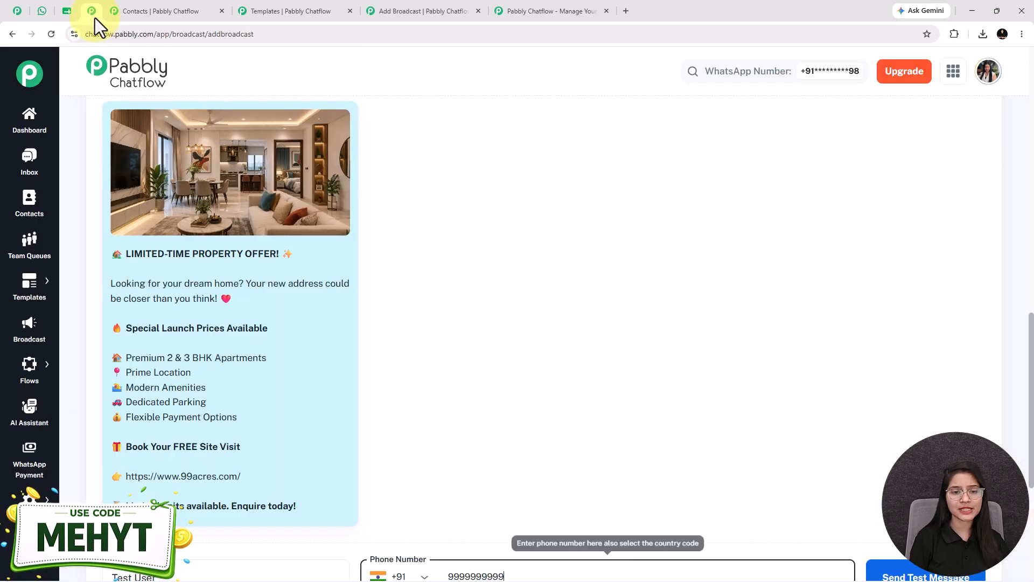
# Review the broadcast form from the audience selection through the template preview to the scheduling options.
pyautogui.scroll(-2, 414, 312)
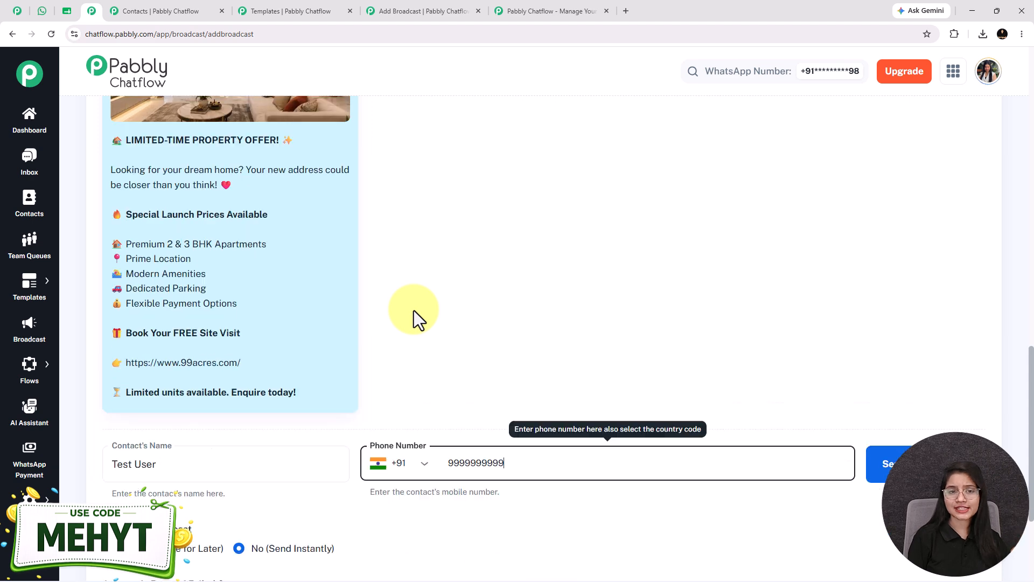
pyautogui.scroll(-4, 414, 311)
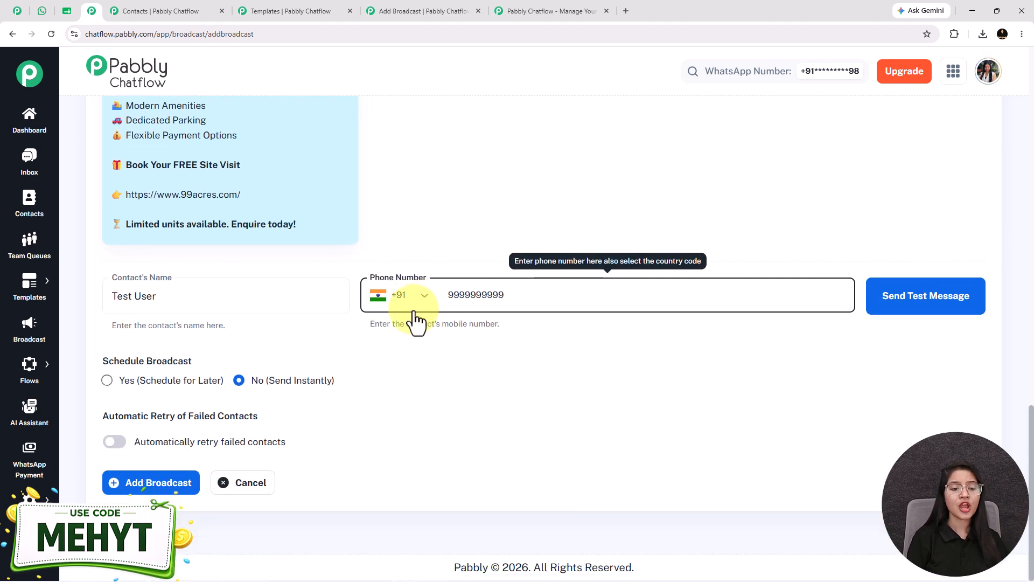
pyautogui.scroll(5, 415, 318)
pyautogui.scroll(13, 228, 251)
pyautogui.scroll(-3, 192, 277)
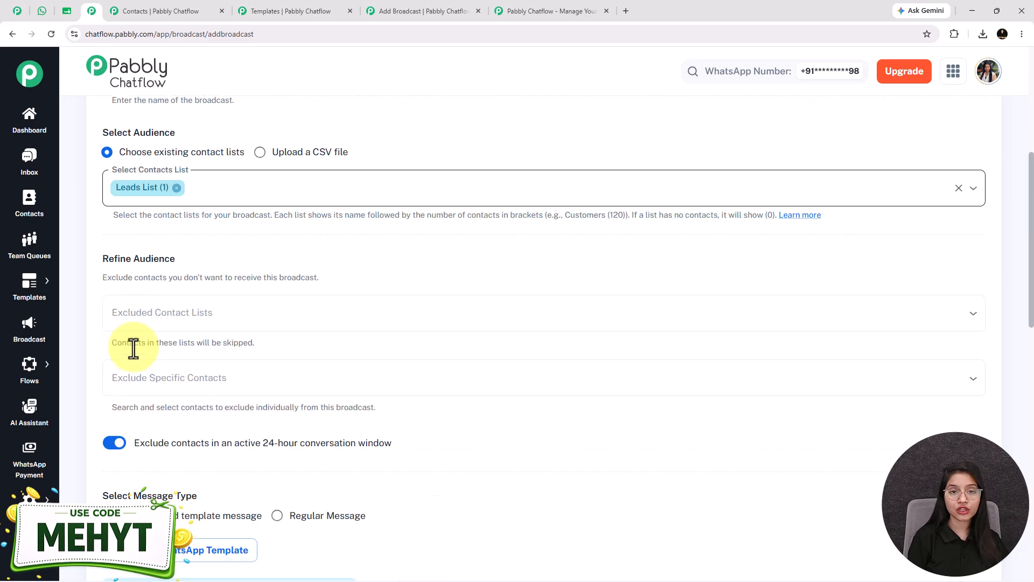
pyautogui.scroll(-16, 133, 349)
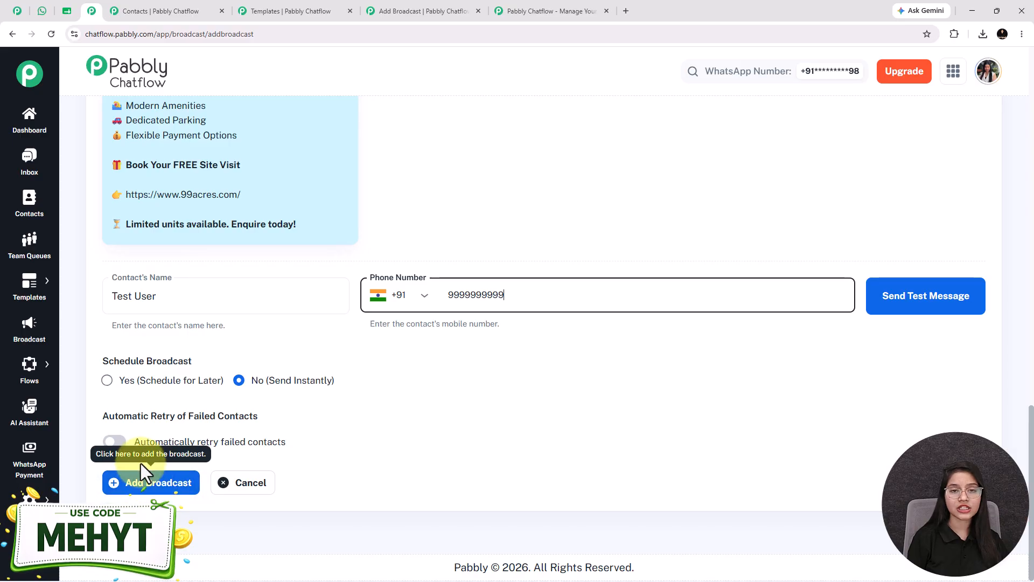
pyautogui.scroll(5, 240, 482)
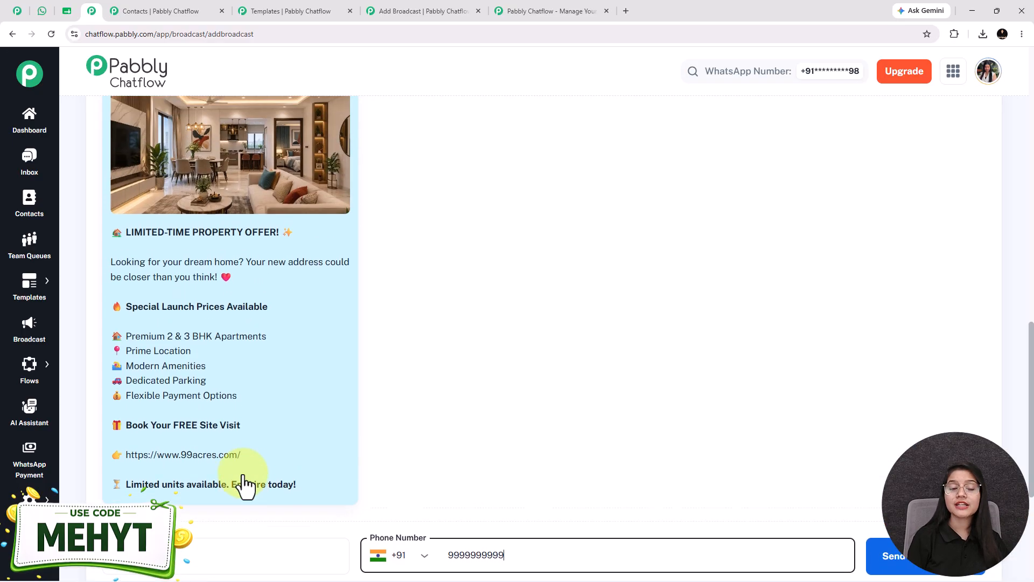
pyautogui.scroll(-5, 336, 302)
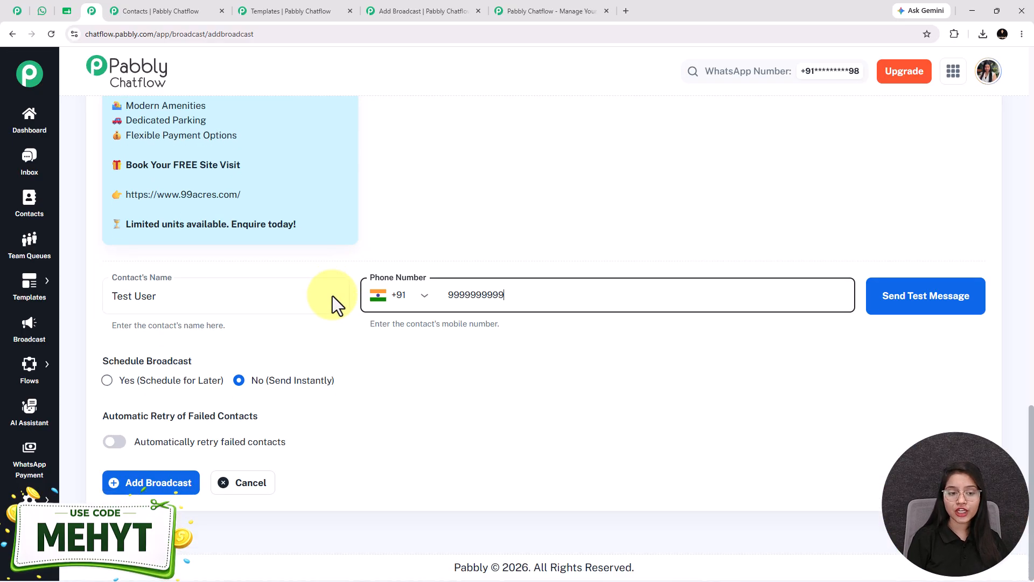
# Schedule the broadcast for later, on 08/23/2026 at 09:00 AM.
pyautogui.click(107, 380)
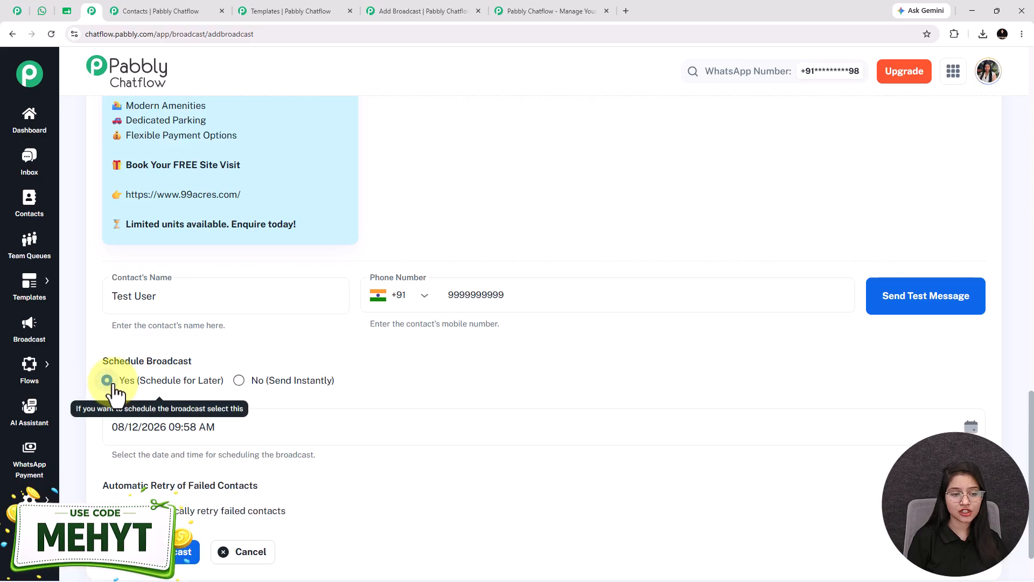
pyautogui.scroll(-1, 116, 391)
pyautogui.click(310, 376)
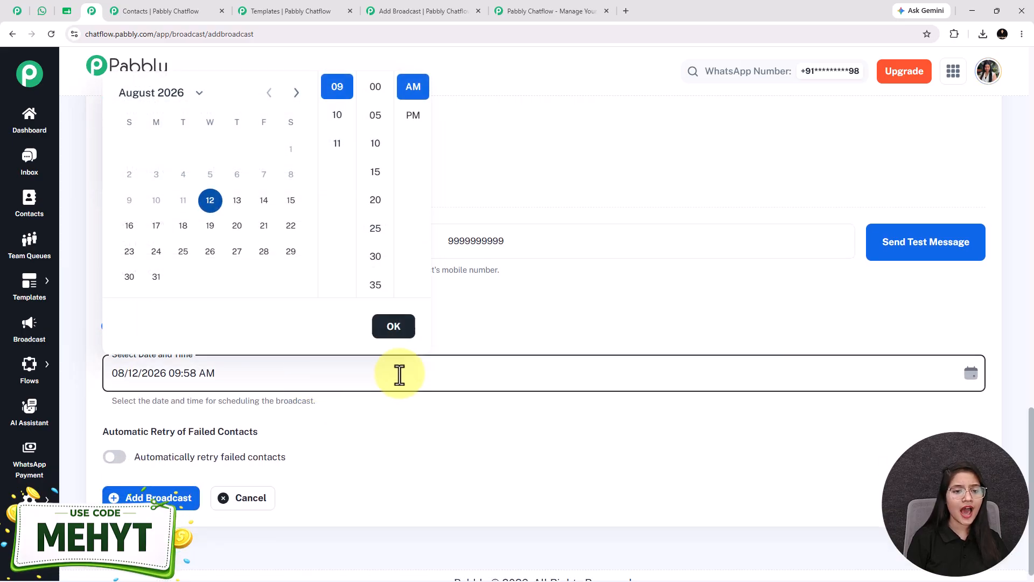
pyautogui.click(130, 253)
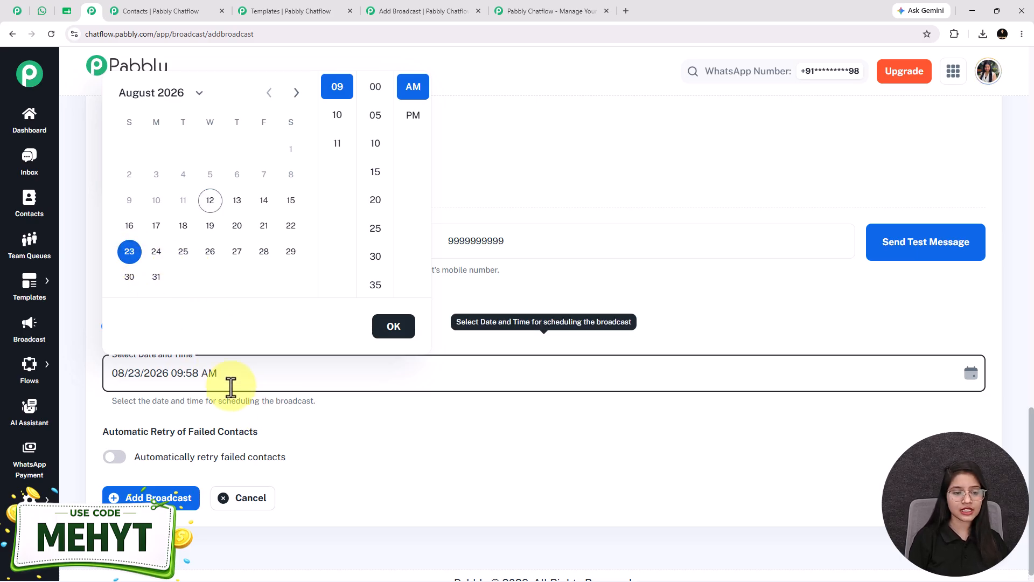
pyautogui.click(375, 88)
pyautogui.click(392, 327)
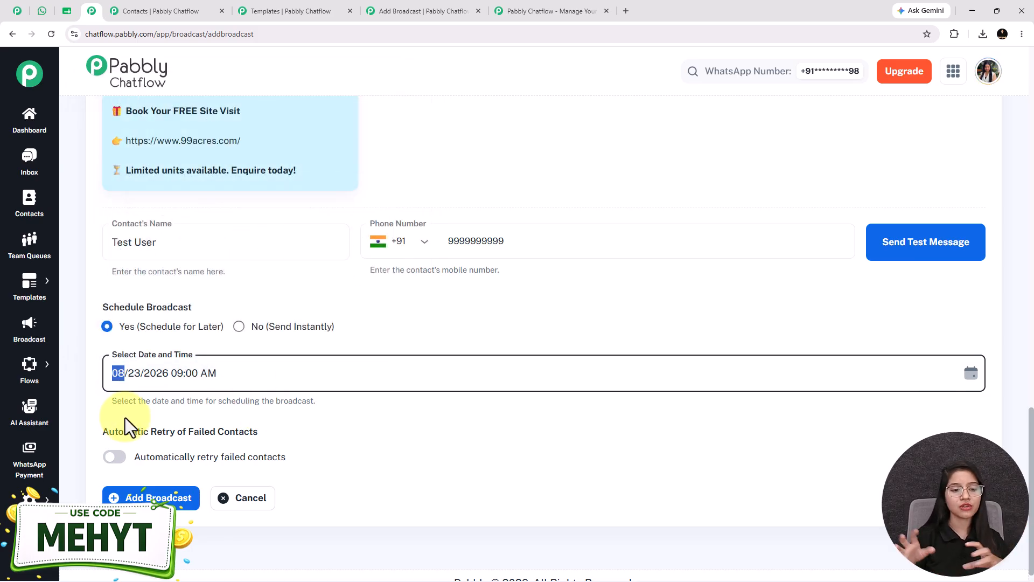
# Recheck the audience, message template and schedule on the form, and examine the Automatic Retry of Failed Contacts section.
pyautogui.scroll(8, 237, 229)
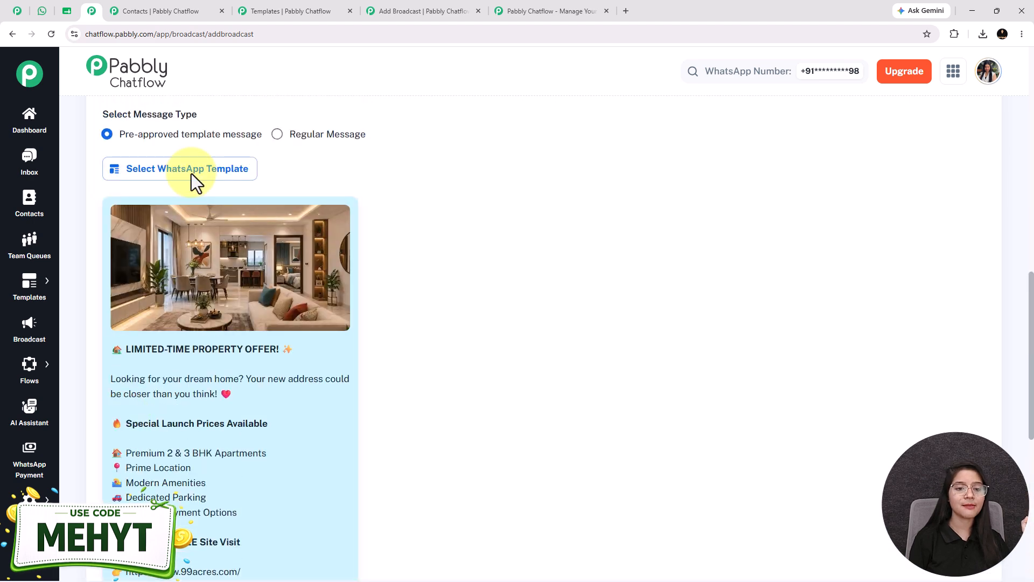
pyautogui.scroll(-4, 258, 386)
pyautogui.scroll(15, 259, 387)
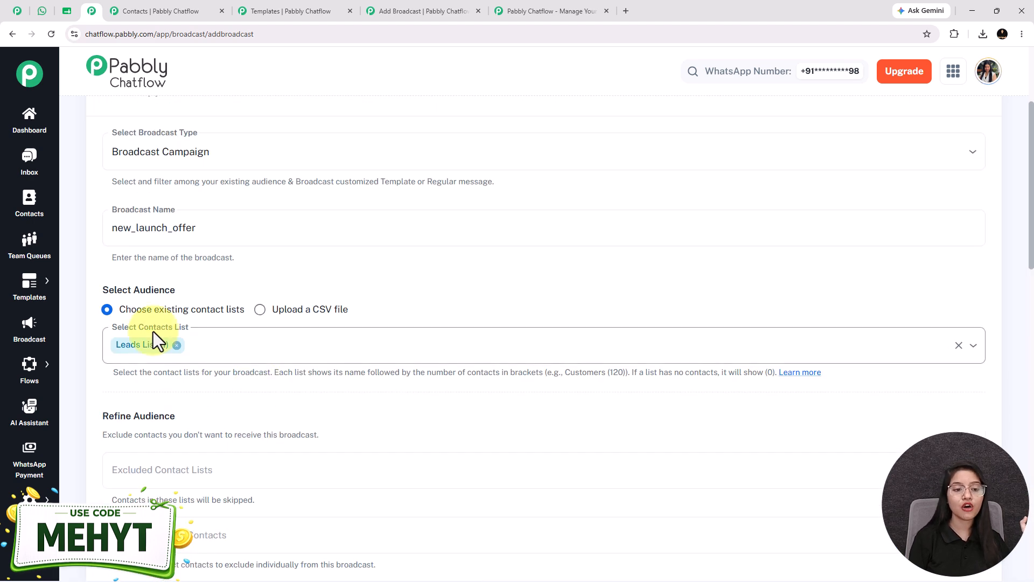
pyautogui.scroll(-2, 162, 242)
pyautogui.scroll(-4, 184, 266)
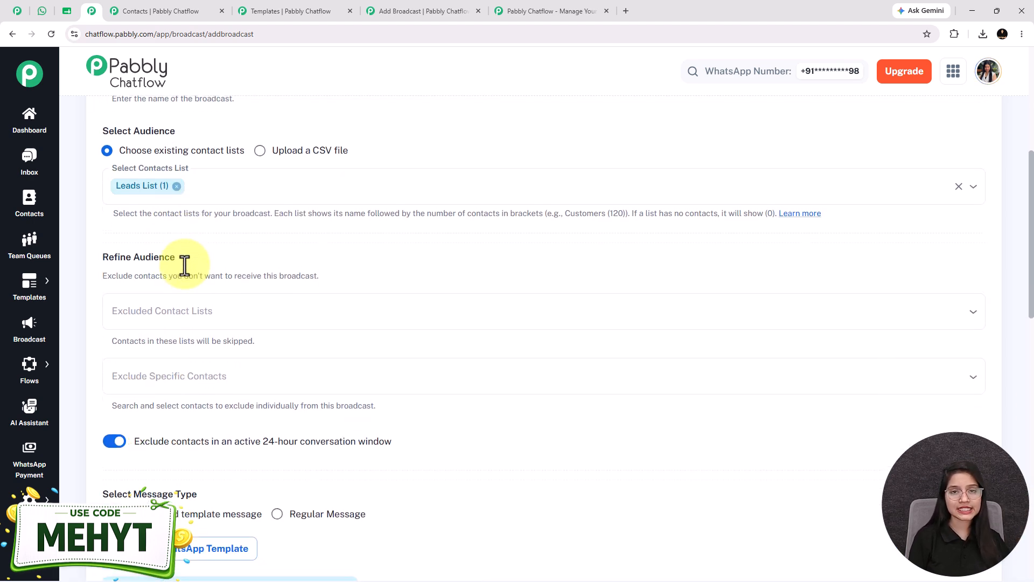
pyautogui.scroll(-13, 185, 265)
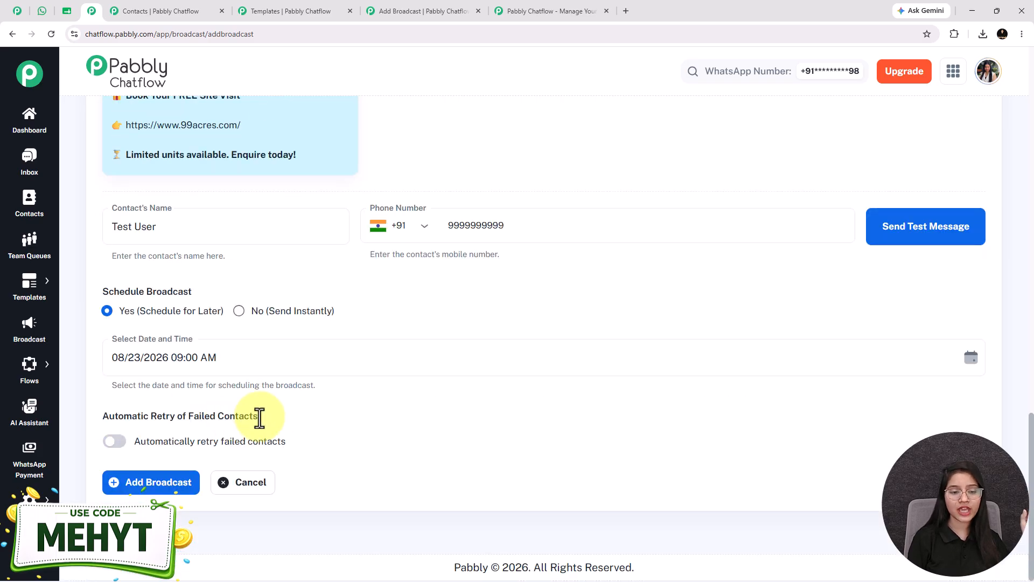
pyautogui.moveTo(273, 419); pyautogui.dragTo(105, 424)
pyautogui.moveTo(193, 443)
pyautogui.click(270, 420)
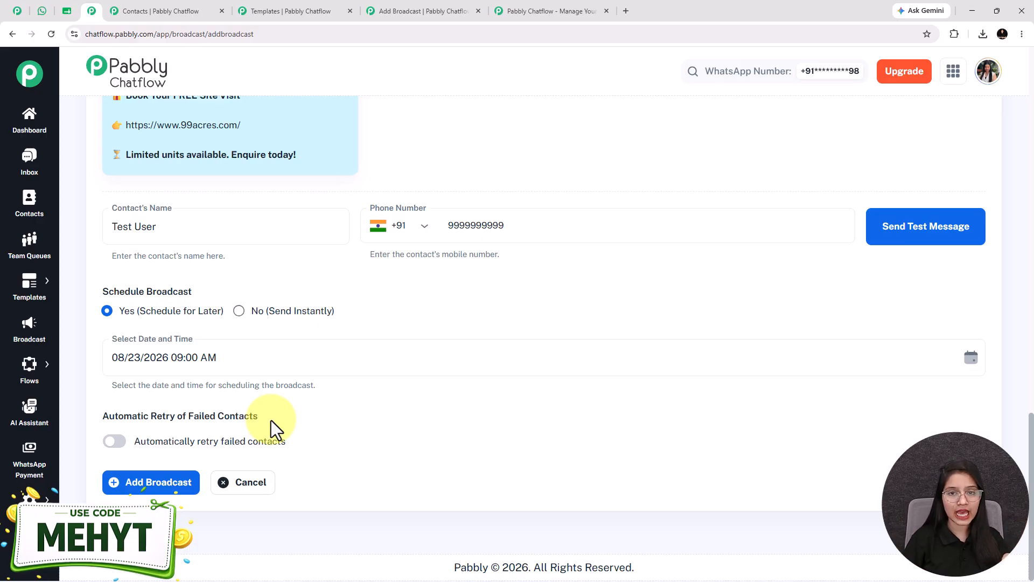
# Enable automatic retry of failed contacts with 1 retry and a 12-hour wait, and add the broadcast.
pyautogui.click(114, 442)
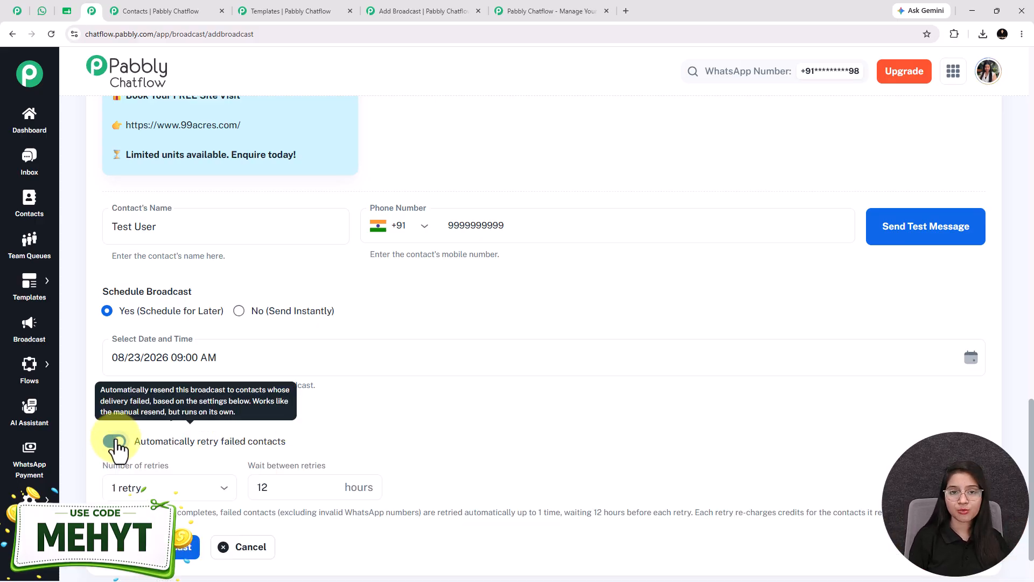
pyautogui.scroll(-1, 213, 445)
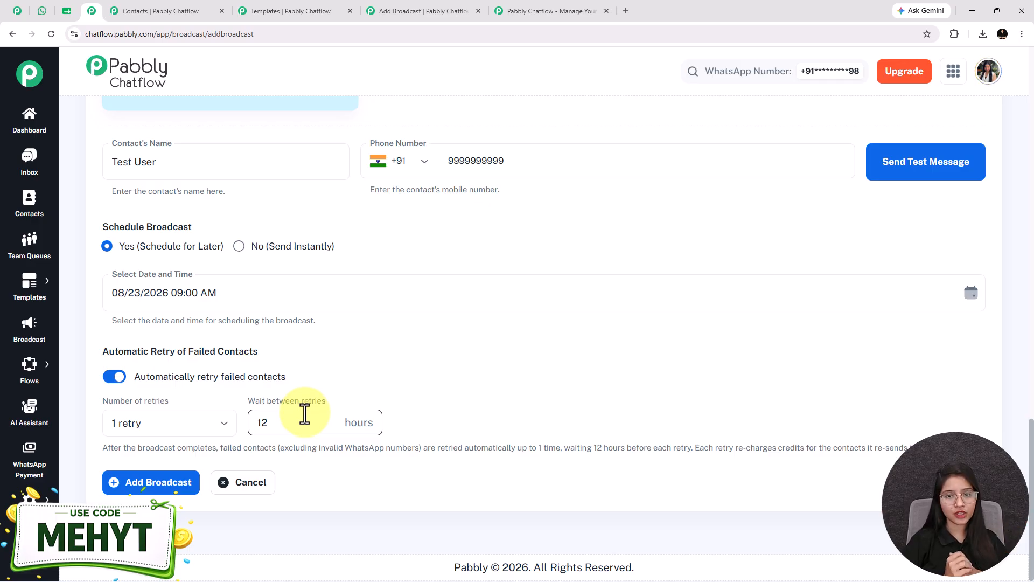
pyautogui.click(156, 423)
pyautogui.click(141, 457)
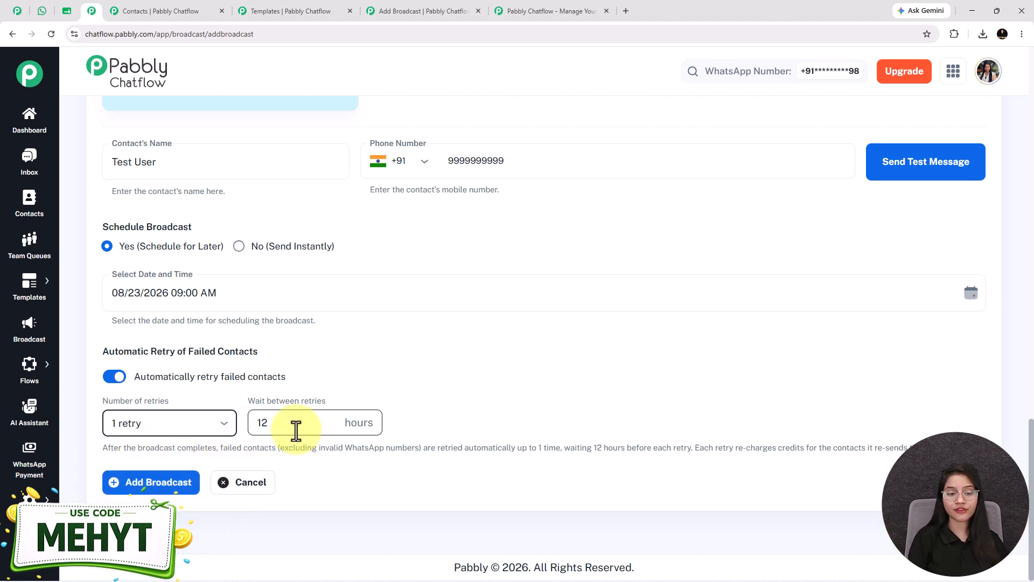
pyautogui.click(174, 488)
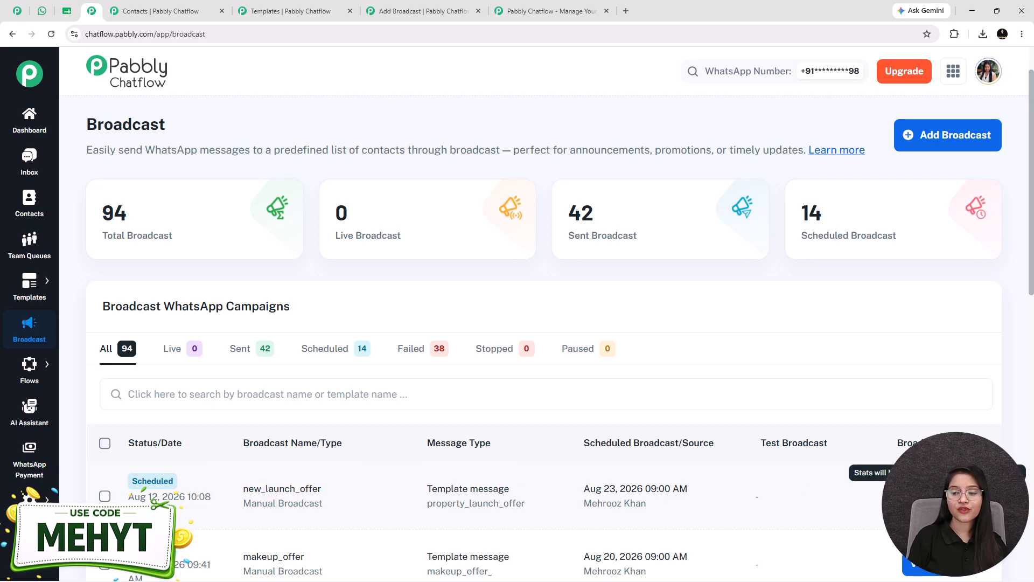
# View the broadcast report of the new_launch_offer campaign and close it.
pyautogui.click(927, 496)
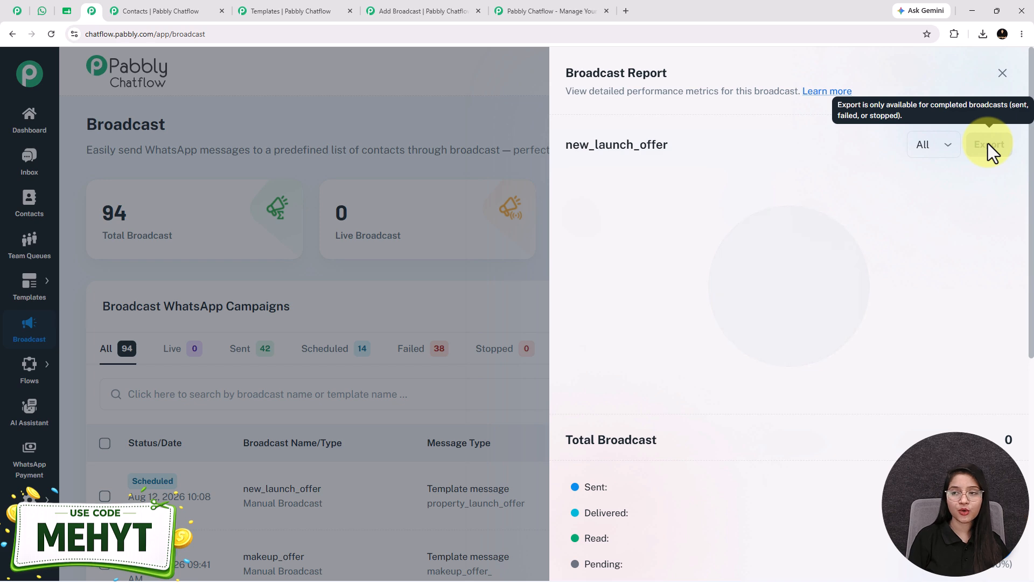
pyautogui.click(1002, 73)
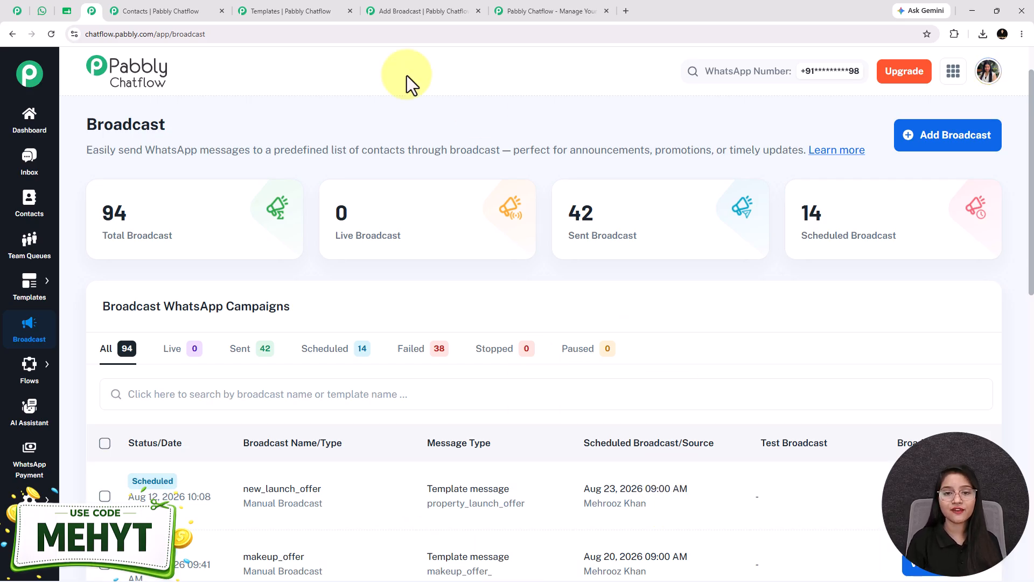
# Switch to the already open Pabbly Chatflow website to view its home page.
pyautogui.click(41, 10)
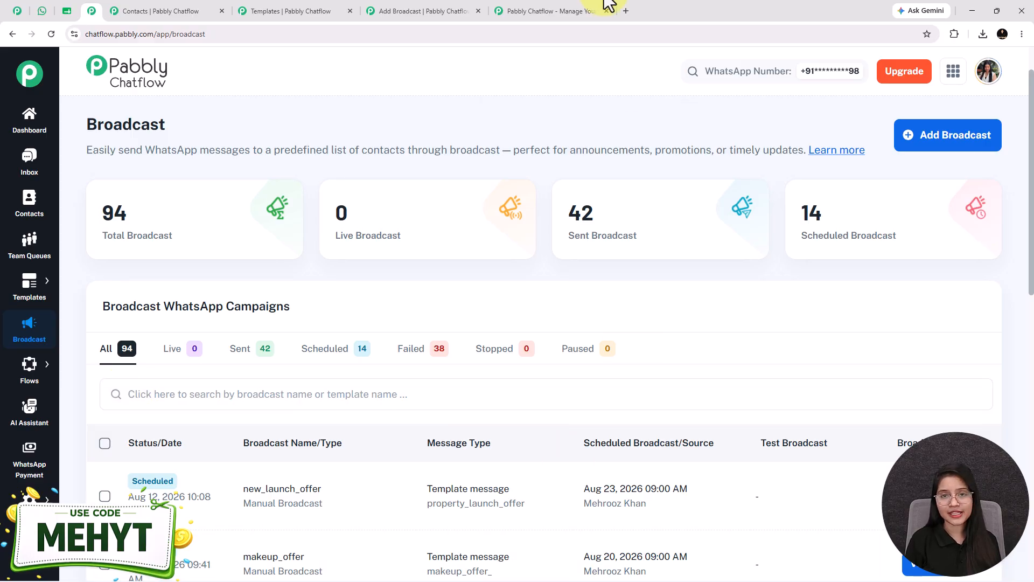
pyautogui.click(554, 10)
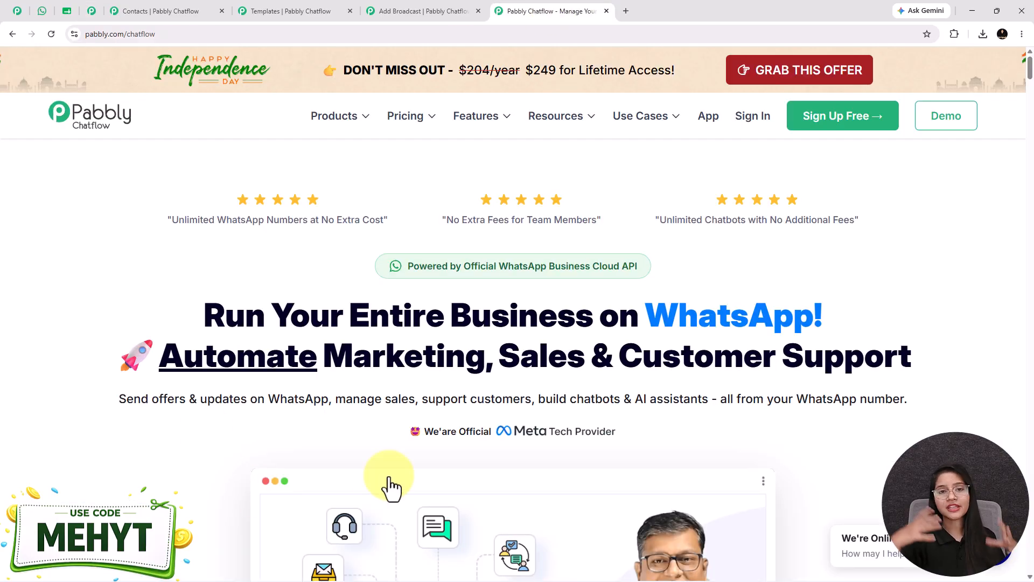